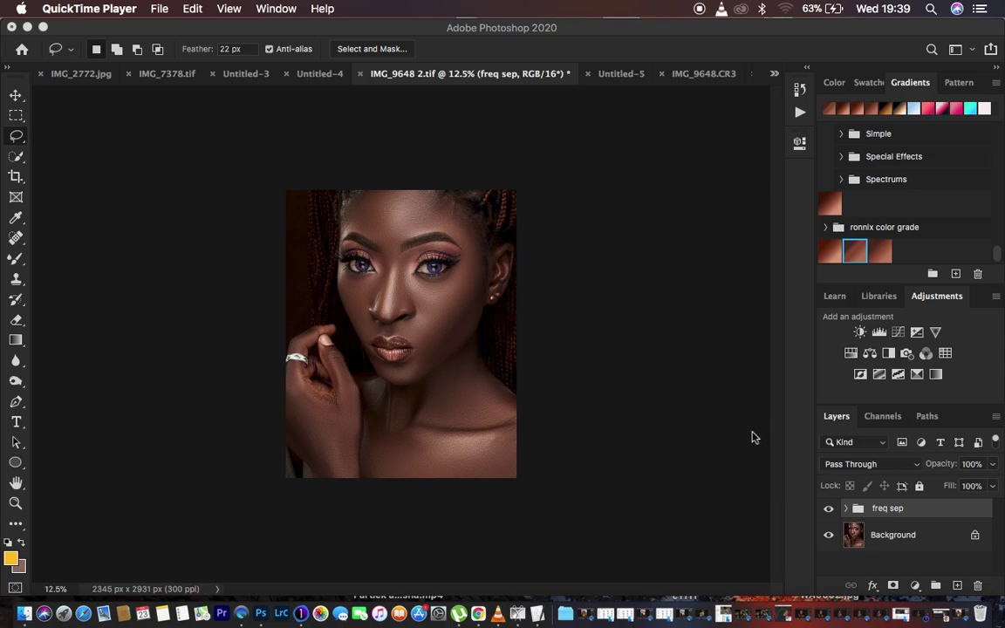
Compare the portrait with and without the freq sep group by toggling the group's visibility, leaving it shown and selected.
left_click(906, 537)
left_click(903, 537)
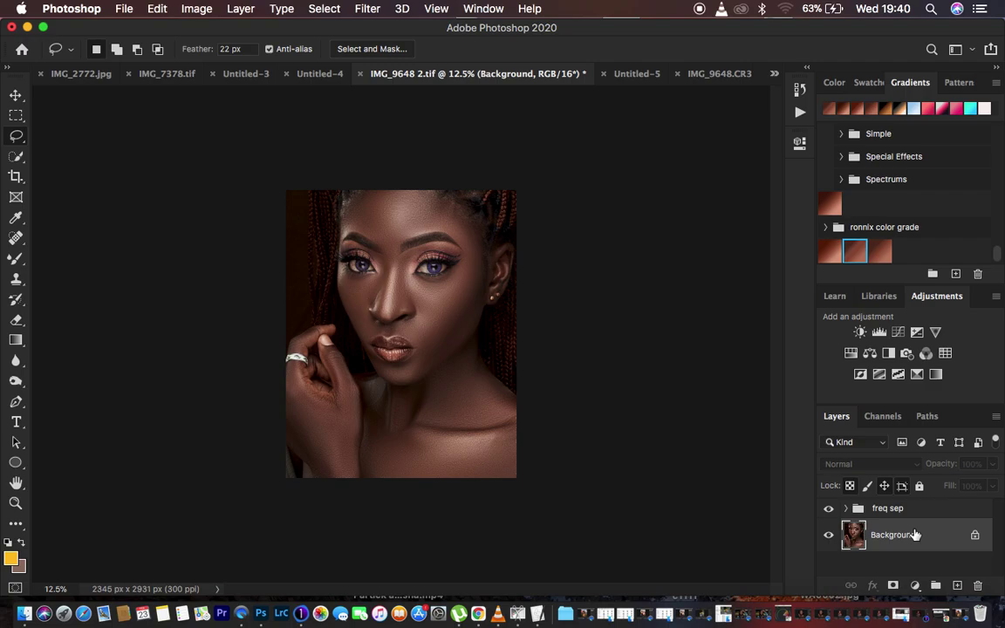
left_click(829, 508)
left_click(829, 509)
left_click(828, 509)
left_click(828, 509)
left_click(872, 508)
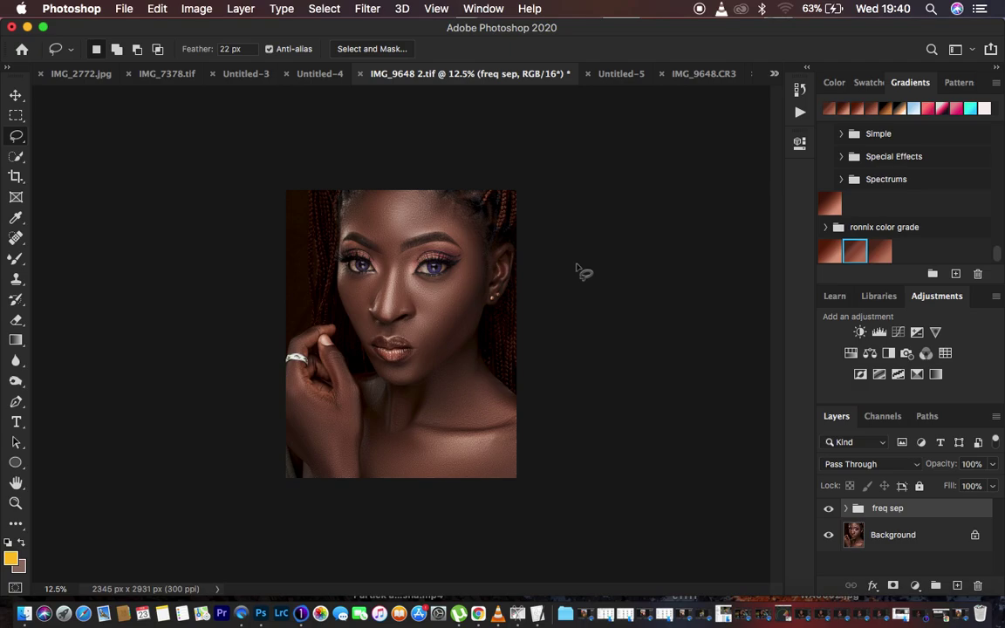
left_click(829, 509)
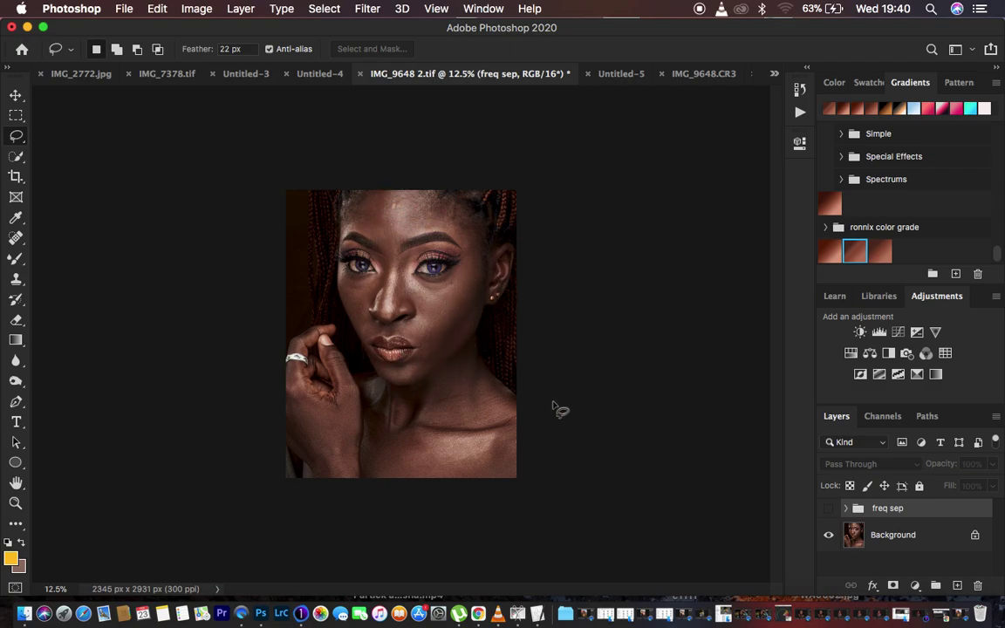
left_click(829, 509)
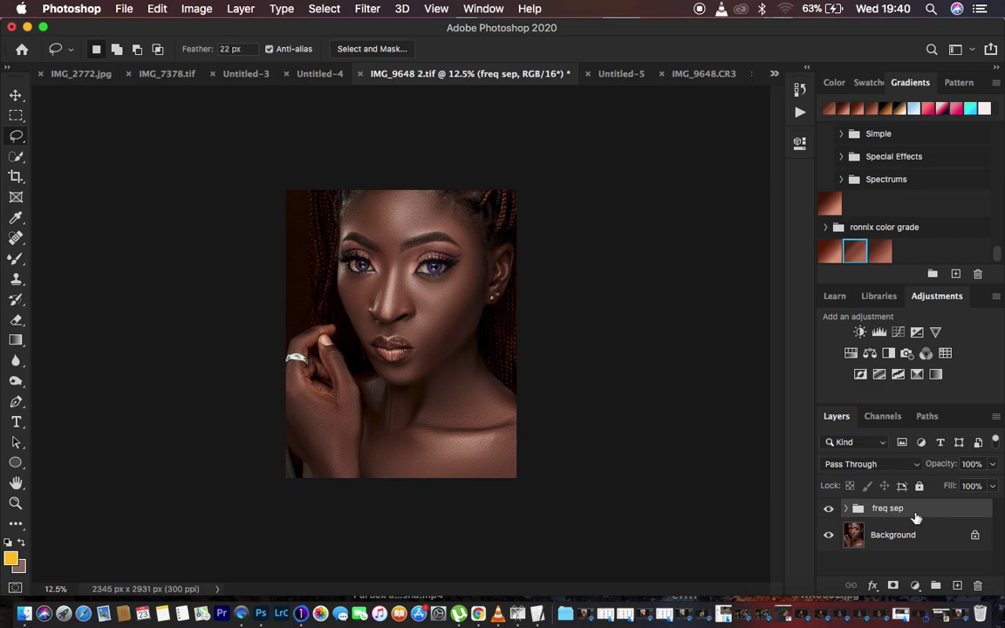
Run the DODGE & BURN GLOBAL action above the freq sep group.
key("alt+F9")
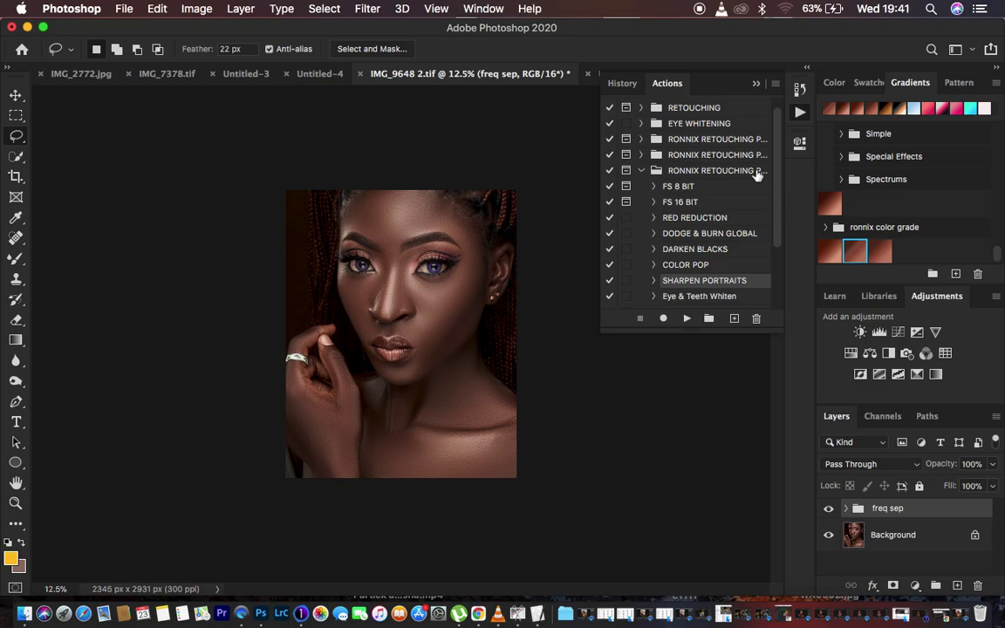
left_click(703, 234)
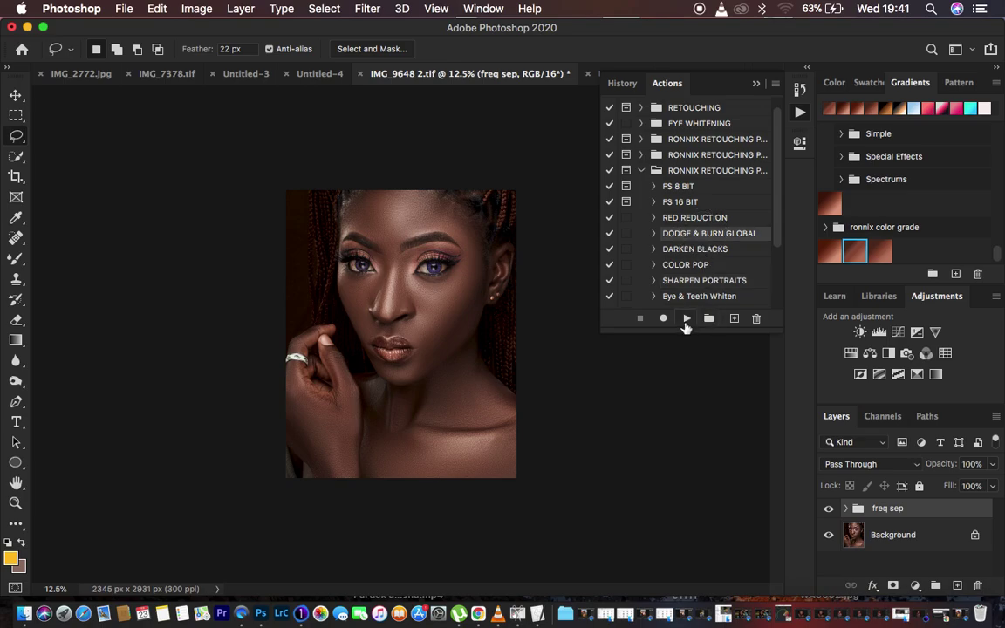
left_click(686, 319)
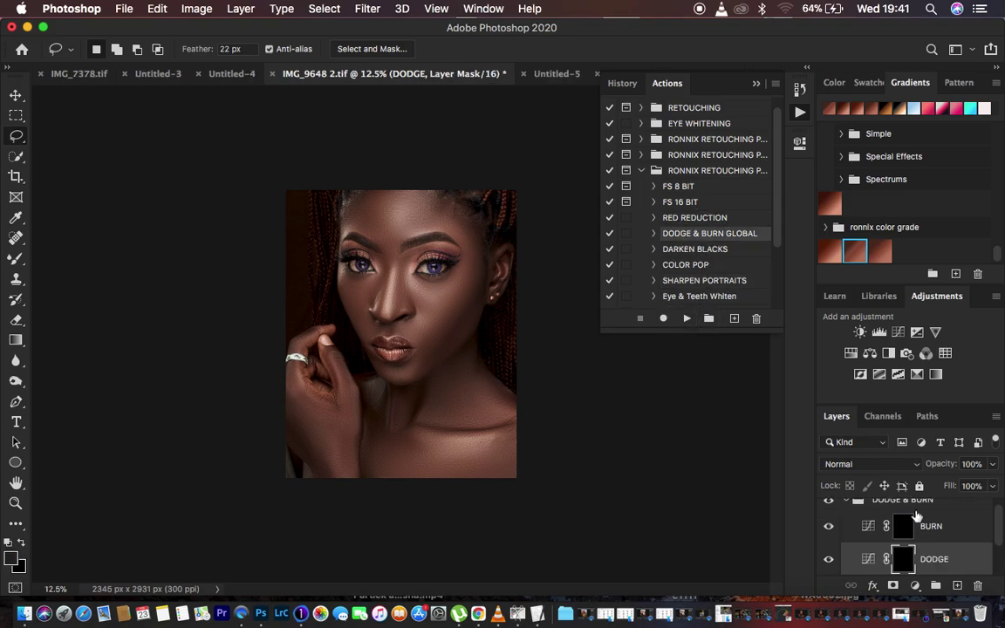
left_click(681, 76)
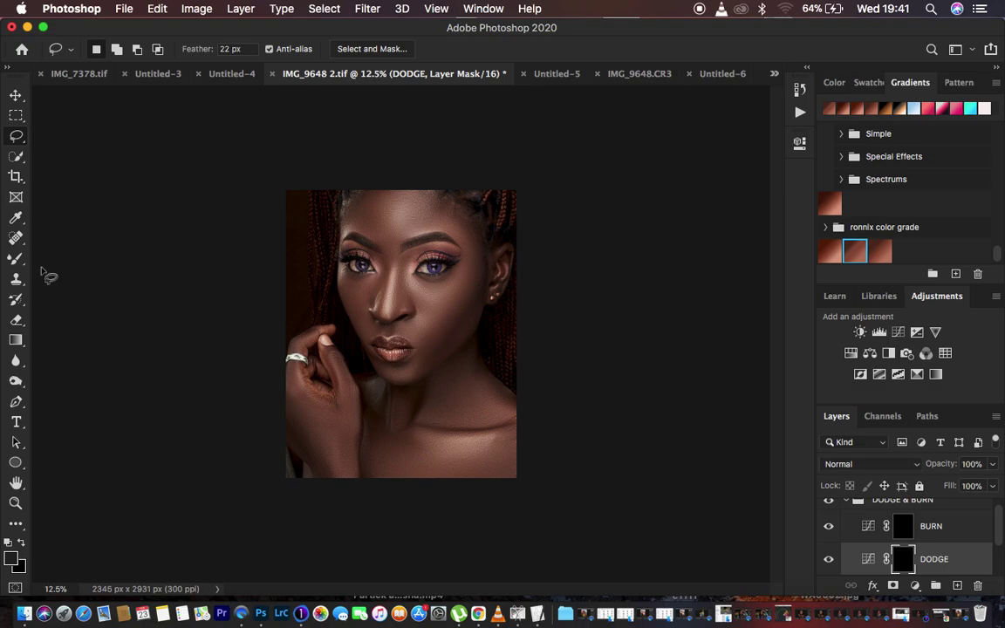
Set up the Brush tool with 10% opacity and white as the foreground color.
left_click(18, 260)
left_click(17, 260)
left_click(67, 233)
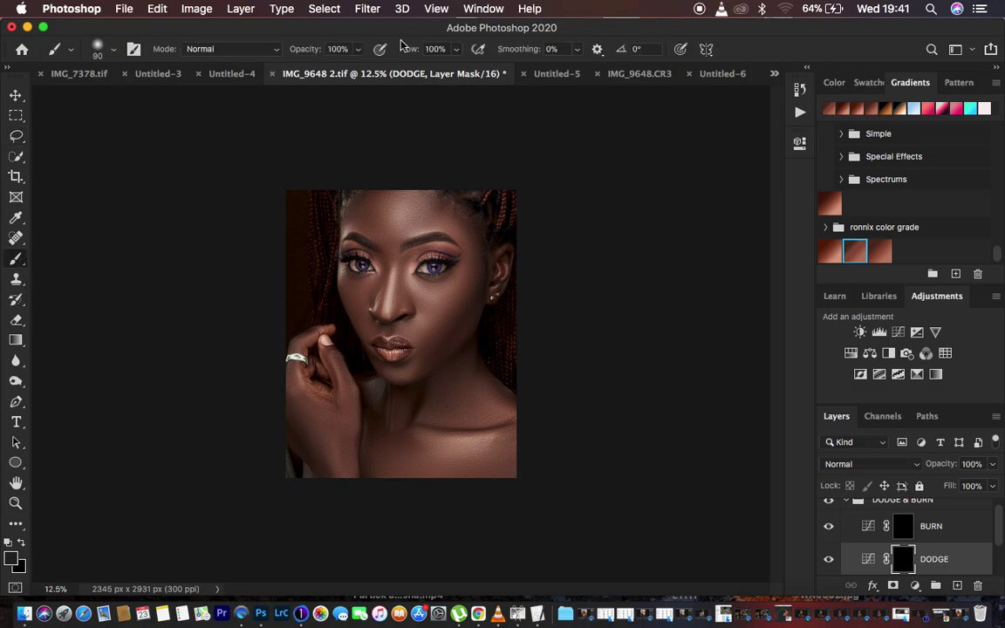
left_click_drag(307, 50, 237, 45)
key("x")
key("super+equal")
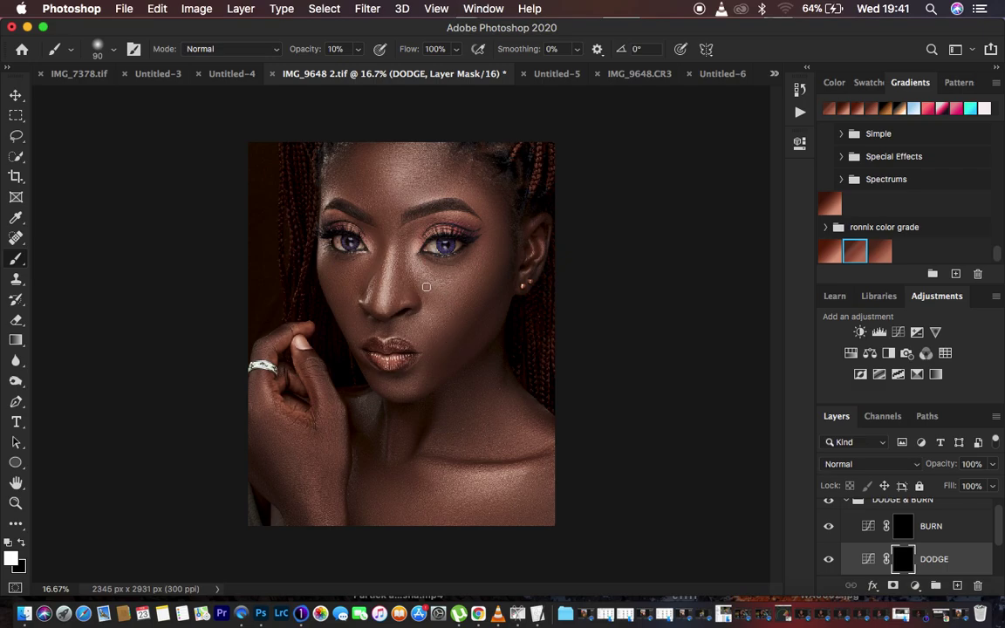
Paint on the DODGE mask with an enlarged brush to brighten the bridge of the nose between the eyes.
key("bracketright")
key("bracketright")
key("bracketright")
key("bracketright")
key("bracketright")
mouse_move(367, 228)
left_mouse_down()
mouse_move(385, 231)
mouse_move(385, 280)
mouse_move(390, 252)
left_mouse_up()
Brighten the chin and the lips on the DODGE mask, using a smaller brush for the lips.
key("bracketright")
key("bracketright")
key("bracketright")
key("bracketright")
key("bracketleft")
key("bracketleft")
key("bracketleft")
key("bracketleft")
key("bracketleft")
mouse_move(393, 385)
left_mouse_down()
mouse_move(401, 384)
mouse_move(386, 381)
mouse_move(395, 384)
left_mouse_up()
key("bracketleft")
key("bracketleft")
key("bracketleft")
mouse_move(381, 354)
left_mouse_down()
mouse_move(378, 341)
mouse_move(392, 336)
mouse_move(398, 358)
left_mouse_up()
Brighten the skin between the brows and upper eyelids of both eyes on the DODGE mask with a 200 px brush.
key("bracketright")
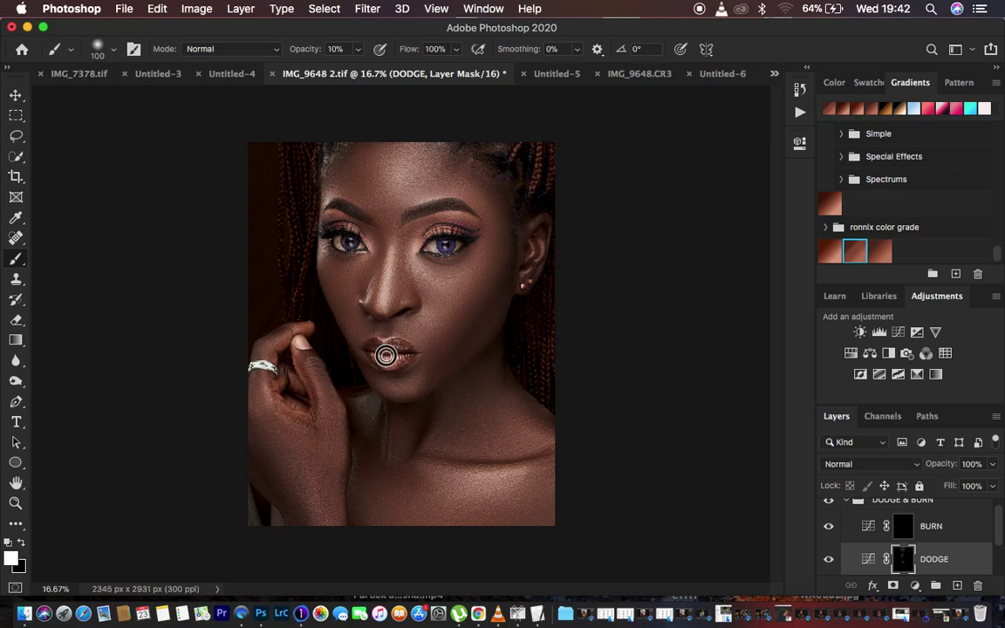
key("bracketright")
key("bracketright")
key("bracketright")
mouse_move(422, 228)
left_mouse_down()
mouse_move(469, 228)
mouse_move(426, 224)
left_mouse_up()
mouse_move(331, 227)
left_mouse_down()
mouse_move(352, 224)
mouse_move(324, 218)
left_mouse_up()
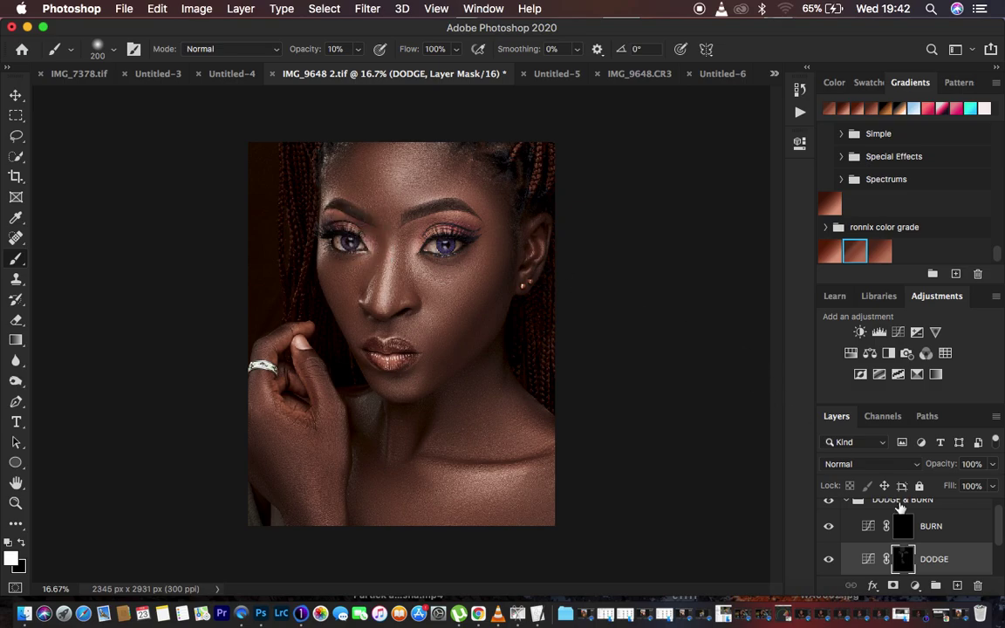
Paint on the BURN mask with a larger brush to darken the cheek from below the ear toward the mouth.
left_click(924, 526)
key("bracketright")
key("bracketright")
key("bracketright")
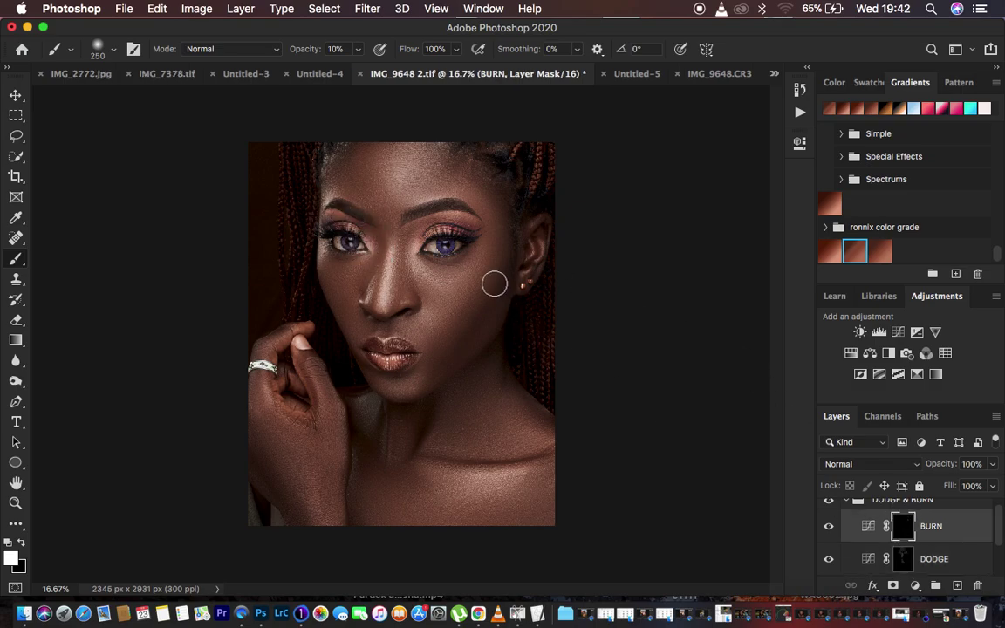
left_click_drag(498, 261, 448, 336)
Darken the sides of the nose bridge on the BURN mask with a 175 px brush.
key("bracketleft")
key("bracketleft")
key("bracketleft")
key("bracketleft")
left_click(376, 253)
mouse_move(376, 254)
left_mouse_down()
mouse_move(362, 298)
mouse_move(383, 233)
mouse_move(370, 294)
mouse_move(406, 235)
mouse_move(396, 285)
mouse_move(412, 225)
mouse_move(390, 306)
mouse_move(400, 255)
left_mouse_up()
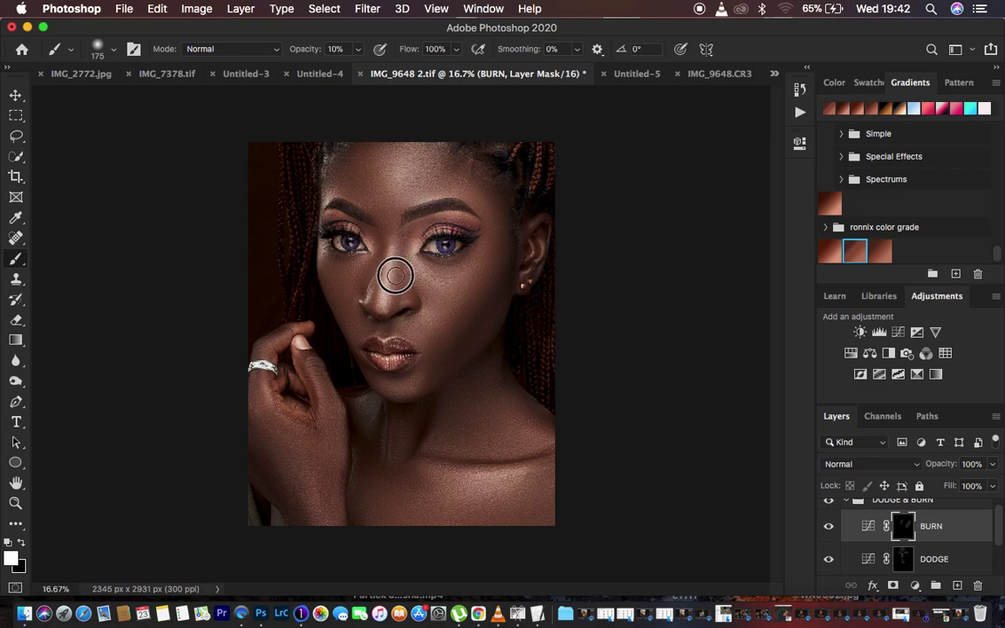
Darken the side of the face down to the jaw and the hollow above the collarbone with a 200 px brush on the BURN mask.
key("bracketright")
mouse_move(407, 253)
left_mouse_down()
mouse_move(391, 307)
mouse_move(403, 233)
mouse_move(440, 218)
mouse_move(423, 222)
mouse_move(396, 266)
mouse_move(392, 299)
mouse_move(421, 384)
left_mouse_up()
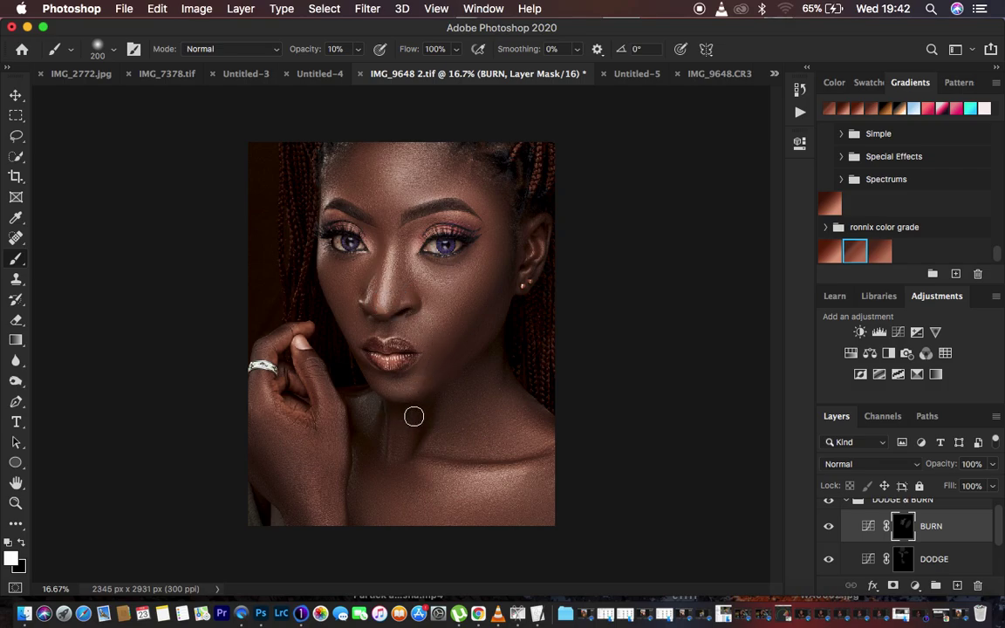
left_click_drag(440, 445, 513, 462)
Brighten the collarbone, the shoulder and the raised hand on the DODGE mask.
left_click(903, 556)
mouse_move(462, 480)
left_mouse_down()
mouse_move(510, 478)
mouse_move(455, 479)
mouse_move(516, 435)
mouse_move(538, 432)
left_mouse_up()
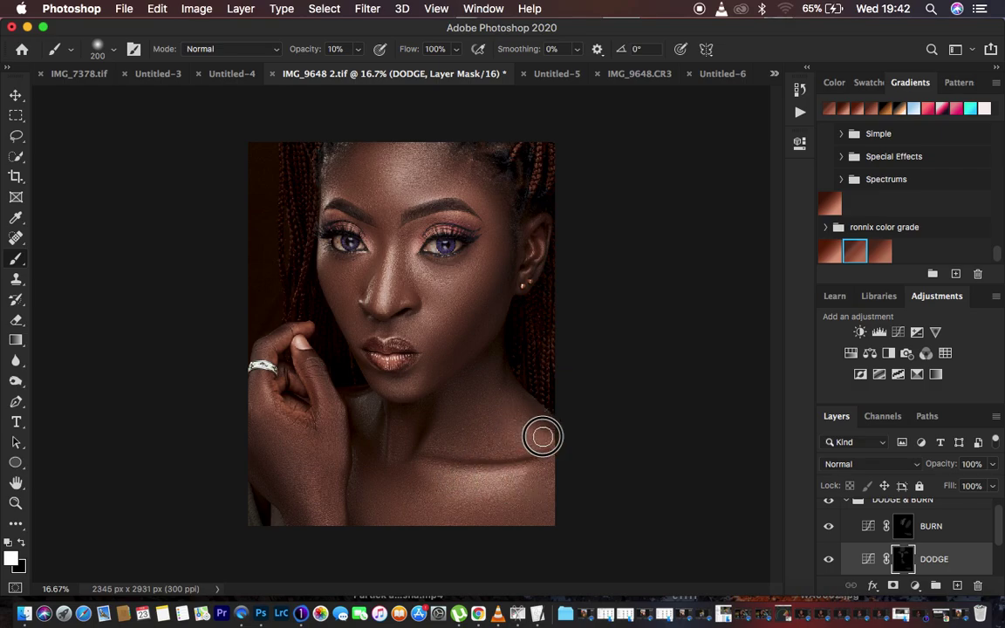
left_click_drag(264, 387, 349, 392)
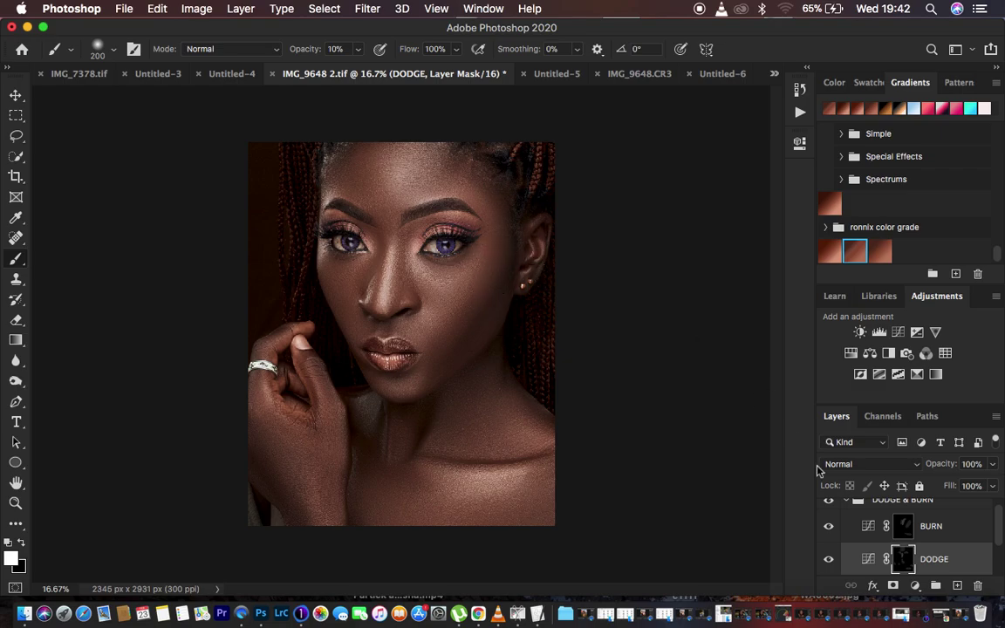
Darken both sides of the forehead along the hairline on the BURN mask with a 400 px brush.
left_click(896, 524)
key("bracketright")
key("bracketright")
key("bracketright")
left_click_drag(347, 165, 336, 174)
left_click_drag(495, 168, 493, 183)
Collapse the DODGE & BURN group and toggle its visibility to compare the portrait before and after.
scroll(930, 540, "up", 1)
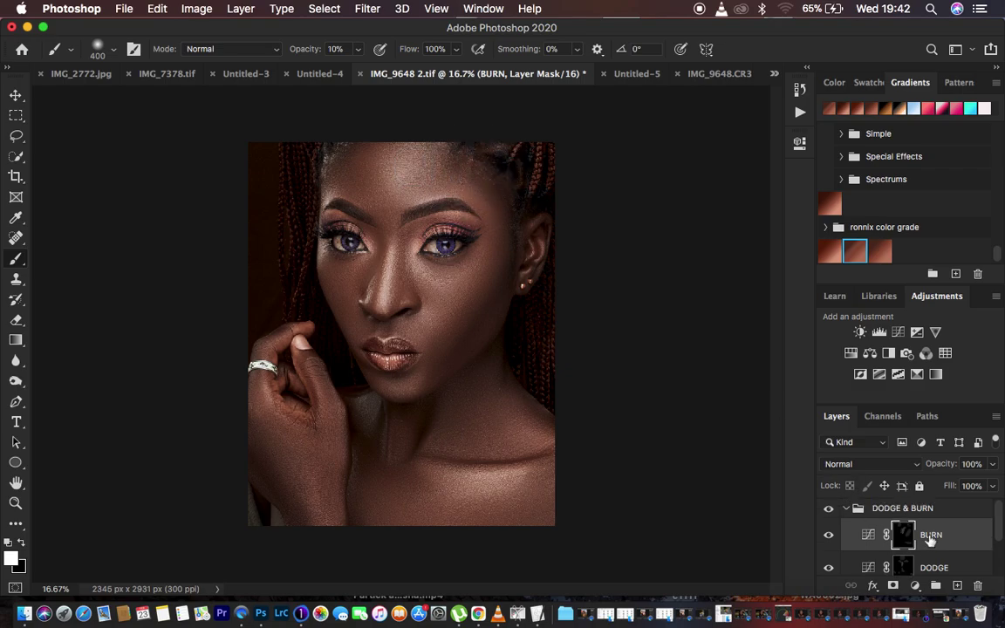
left_click(845, 508)
left_click(828, 509)
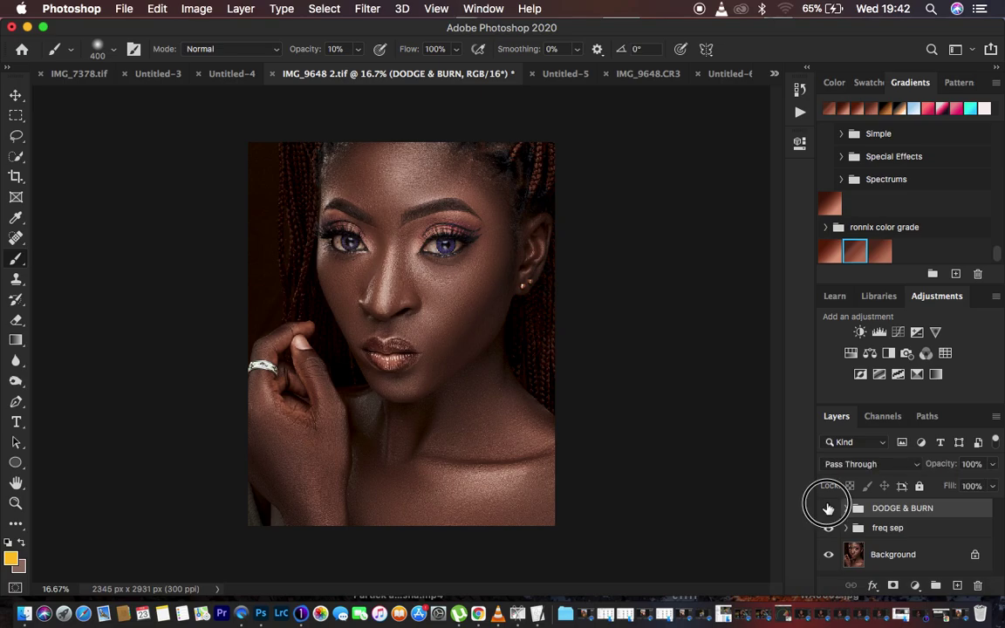
left_click(828, 508)
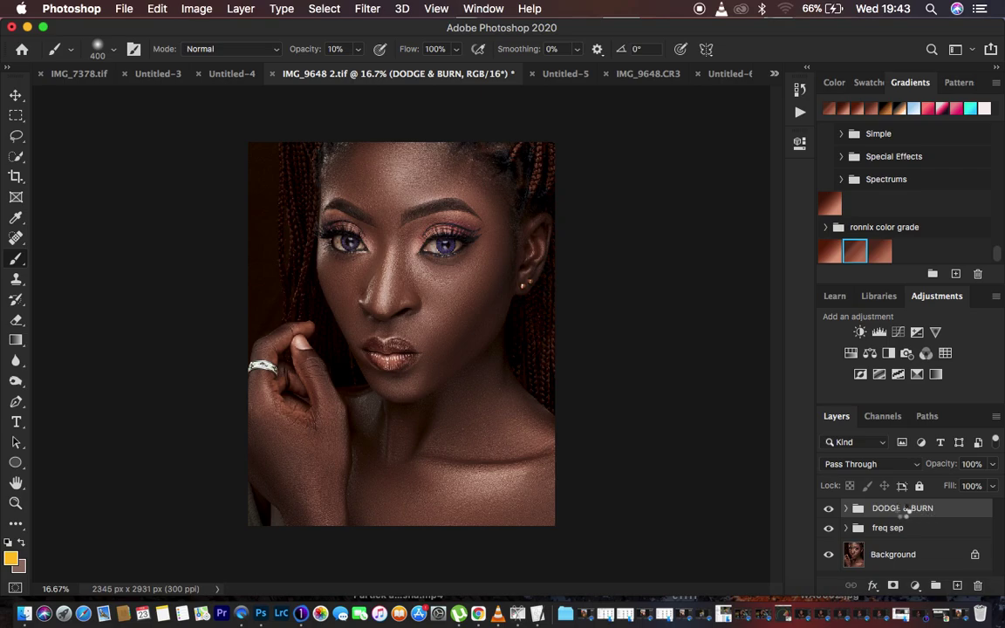
Stamp all visible layers into a new top layer and open it in the Camera Raw Filter.
key("super+alt+shift+e")
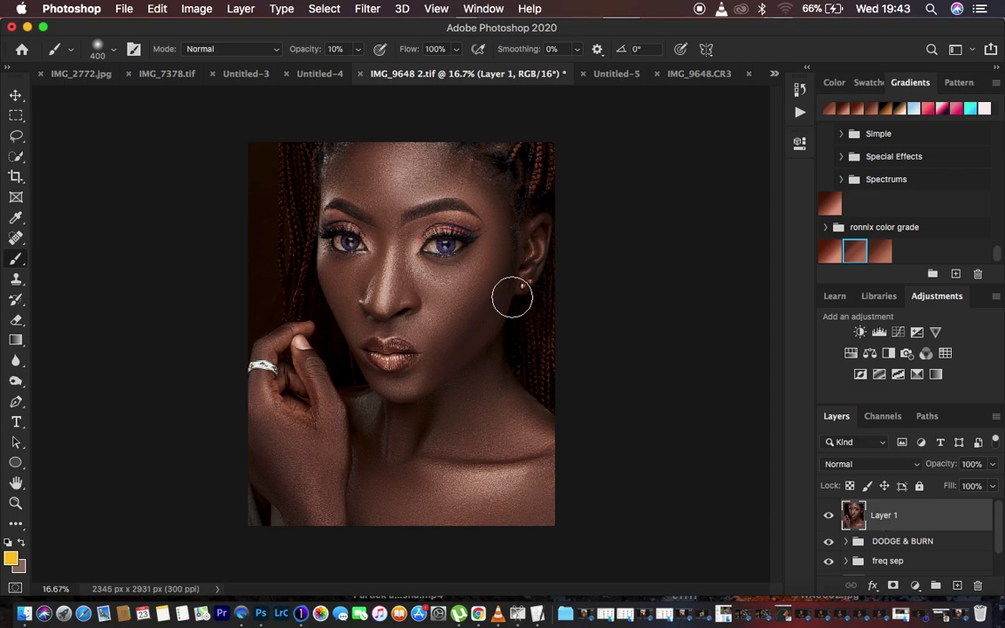
left_click(366, 9)
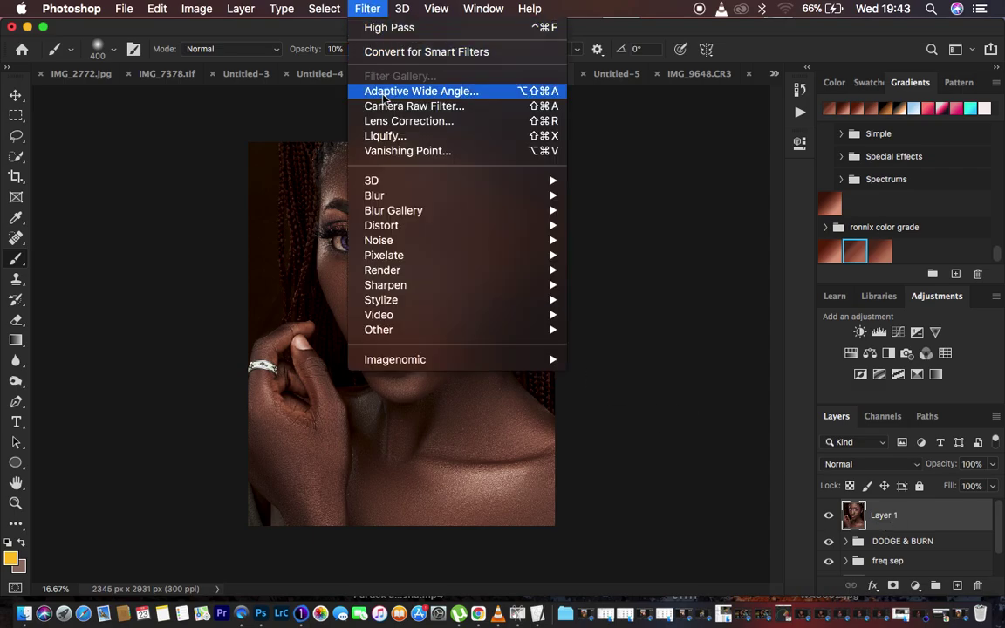
left_click(666, 338)
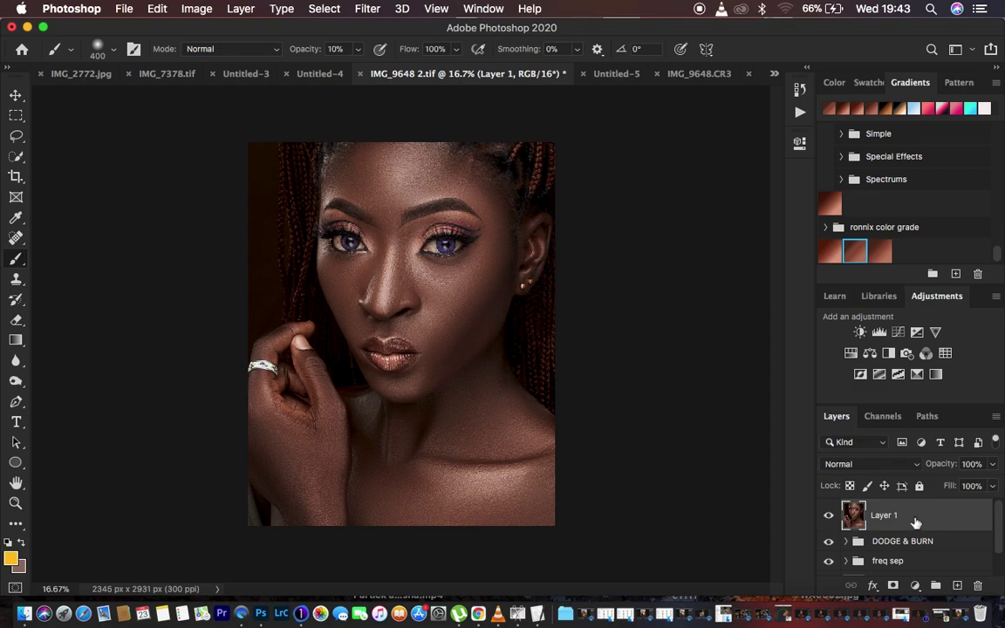
left_click(362, 8)
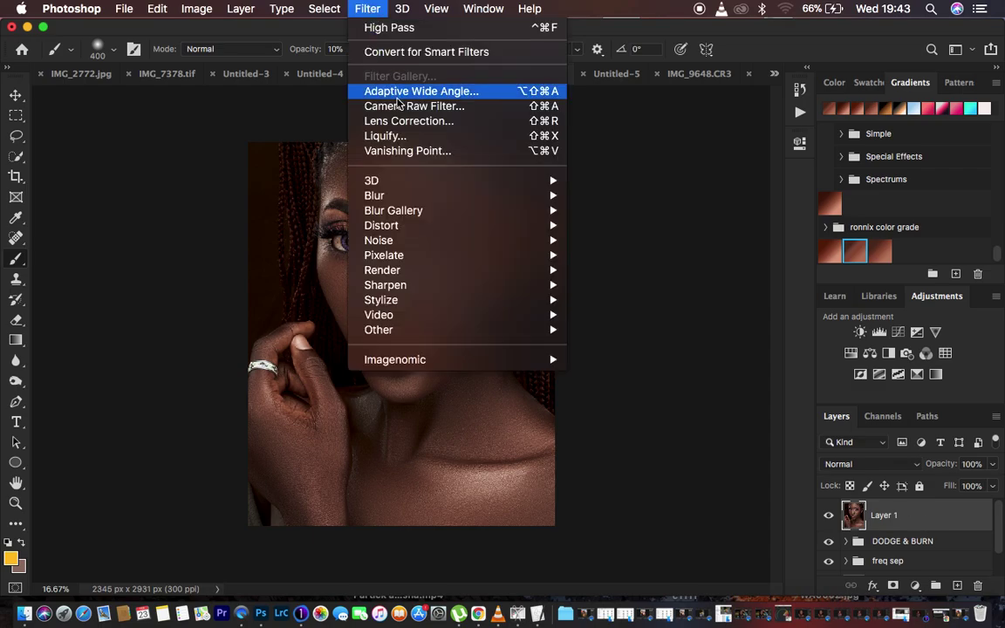
left_click(404, 107)
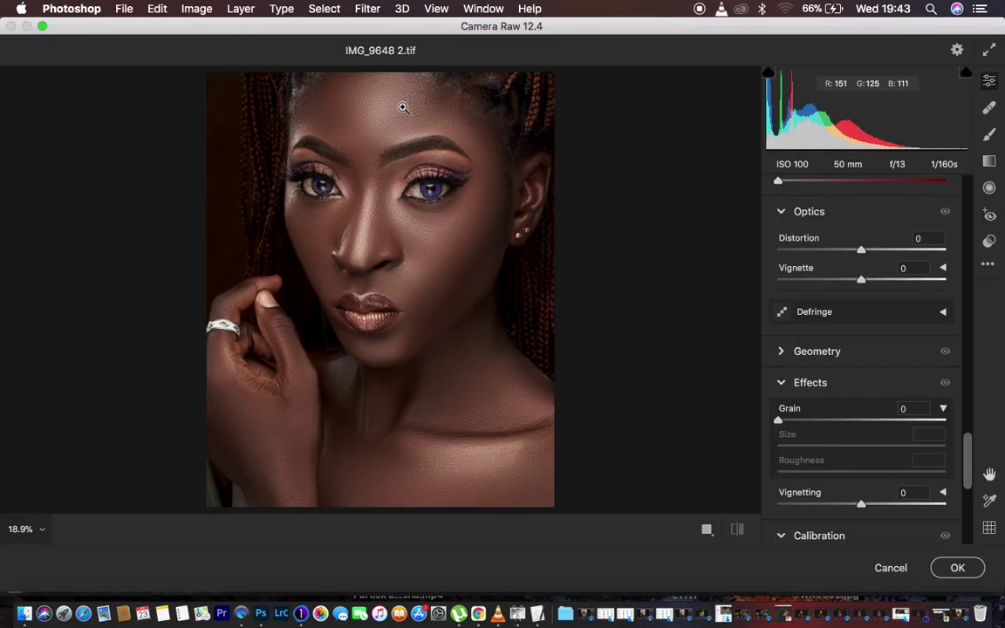
Lower the Oranges luminance in the HSL Color Mixer to about -29 to deepen the skin tone.
left_click(421, 186)
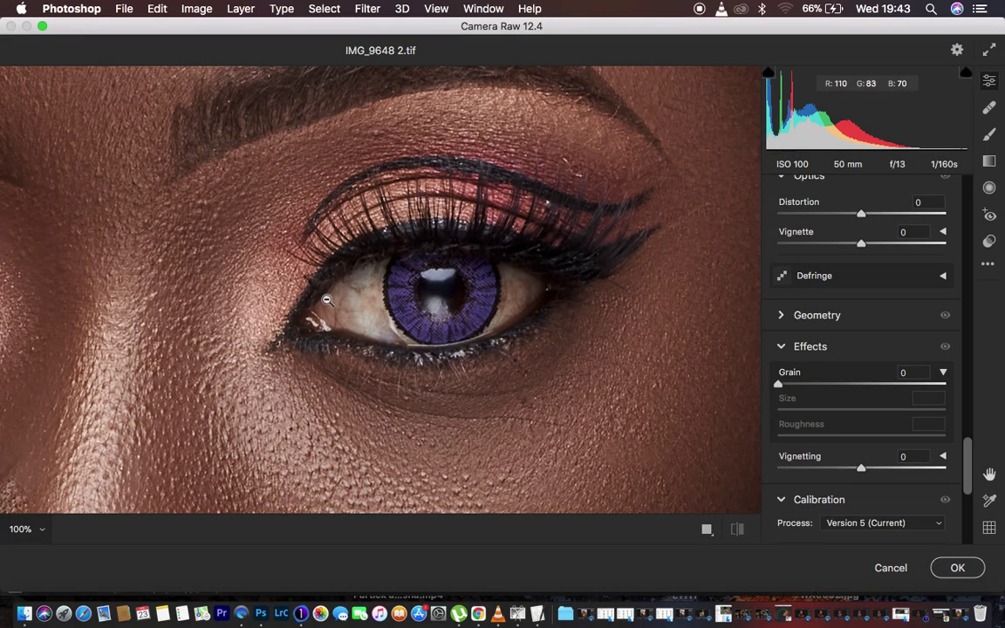
left_click(326, 300, "alt")
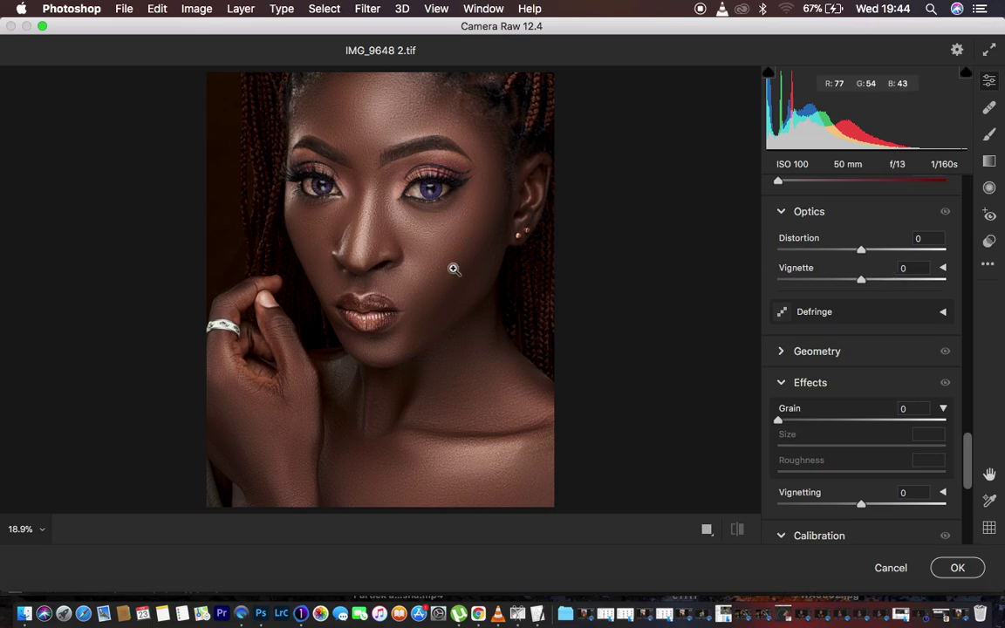
scroll(924, 321, "up", 10)
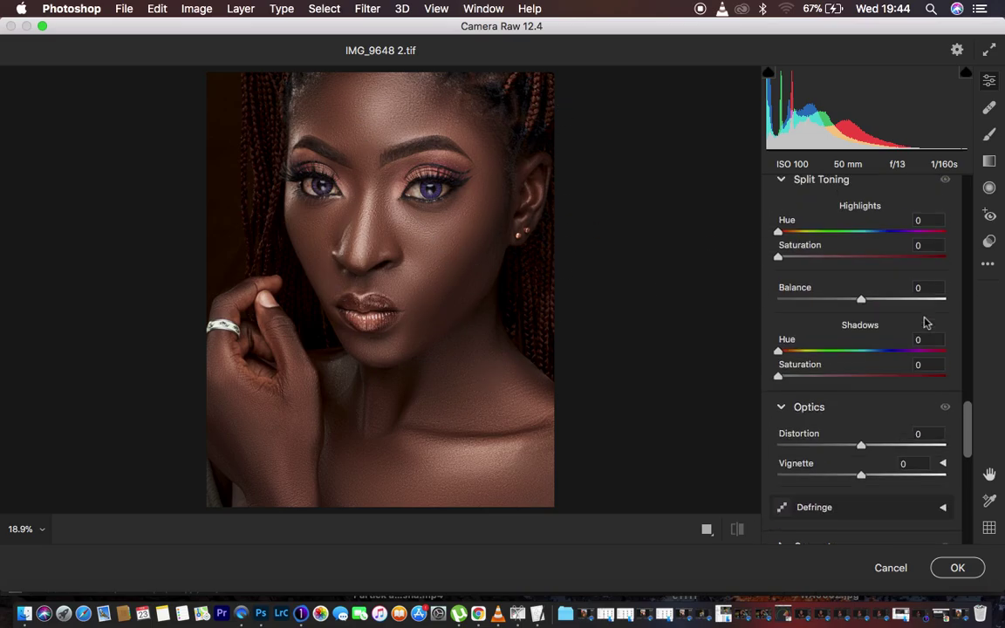
scroll(926, 323, "down", 2)
left_click(883, 350)
left_click_drag(861, 417, 836, 419)
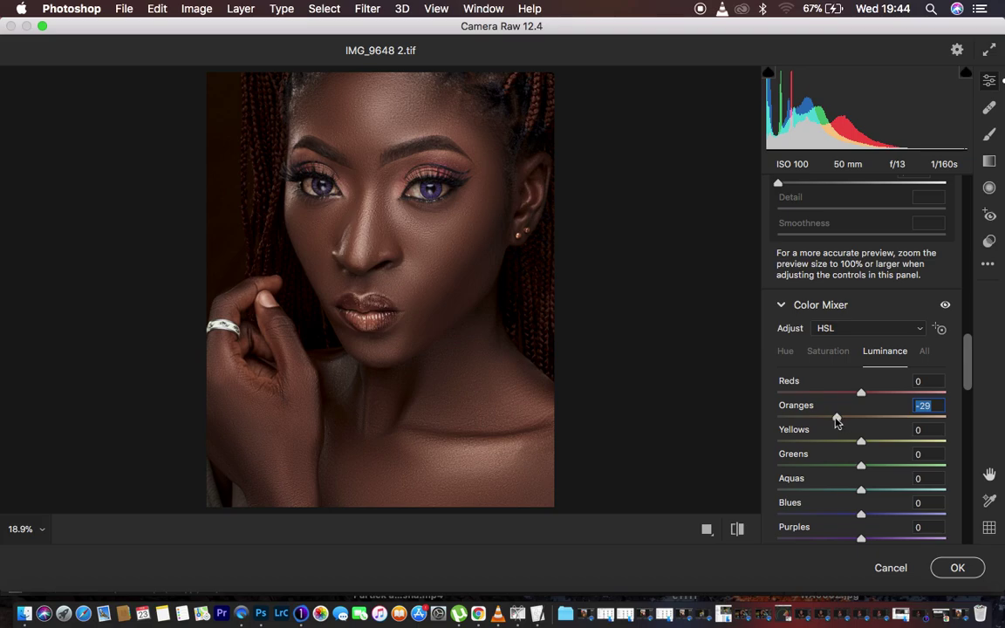
mouse_move(835, 419)
left_mouse_down()
mouse_move(820, 418)
mouse_move(829, 419)
left_mouse_up()
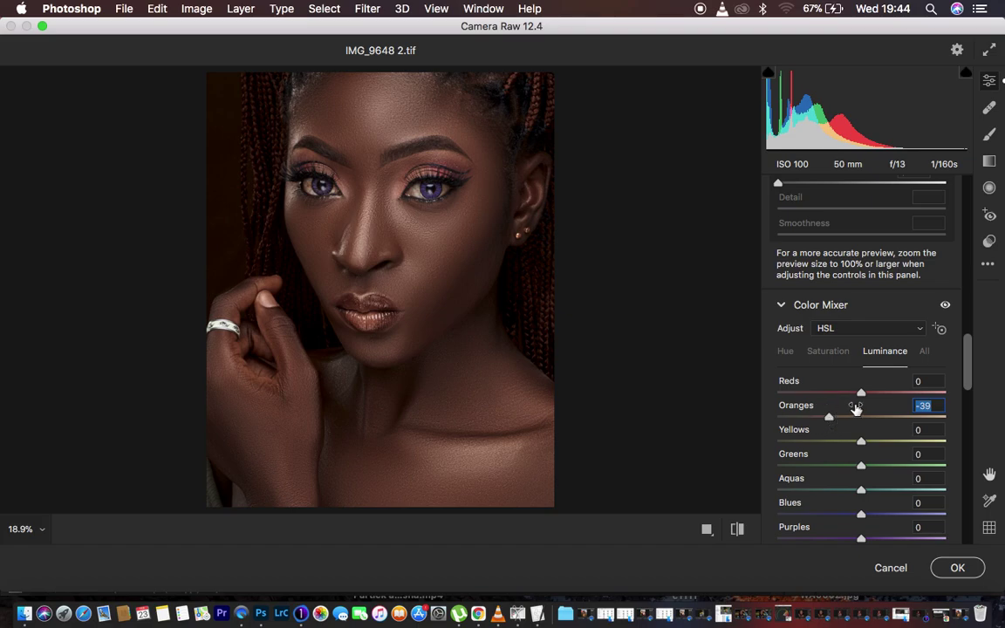
left_click_drag(881, 416, 836, 419)
Set the Oranges hue to -2 and the Oranges saturation to -5 in the Color Mixer.
left_click(789, 353)
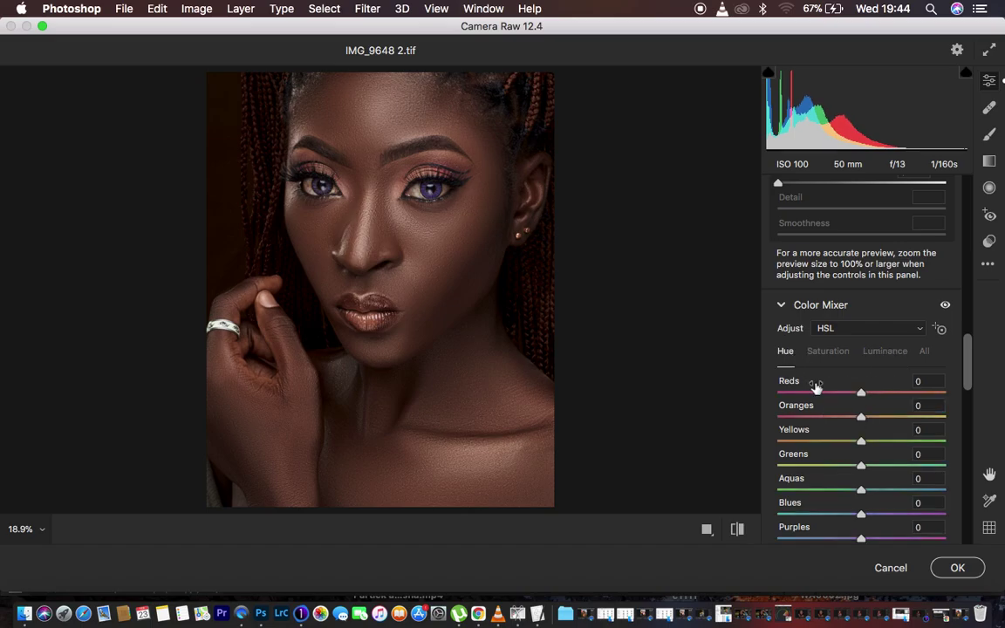
left_click_drag(861, 422, 858, 420)
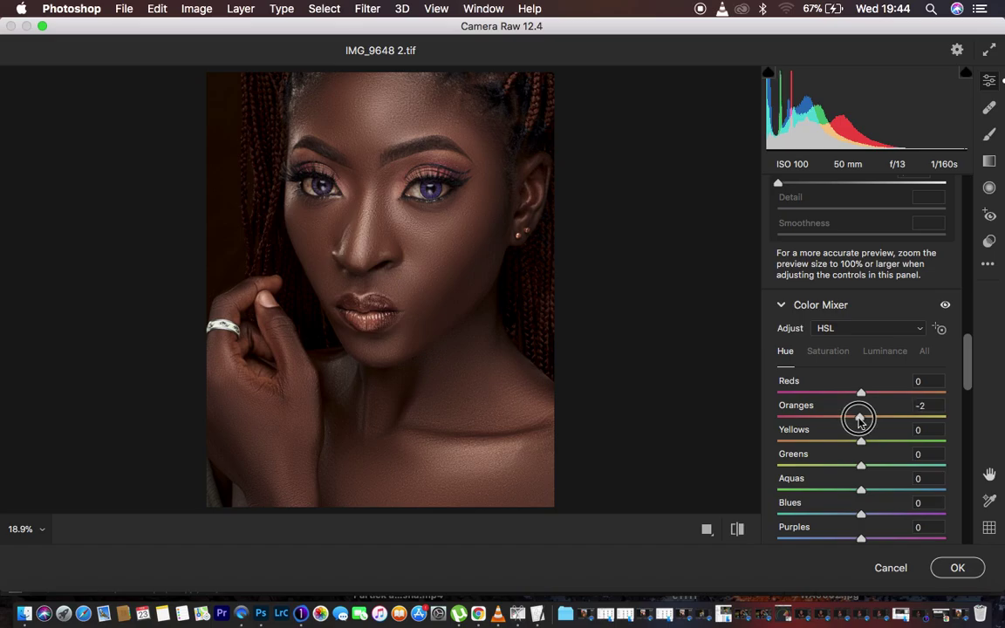
left_click_drag(859, 419, 858, 421)
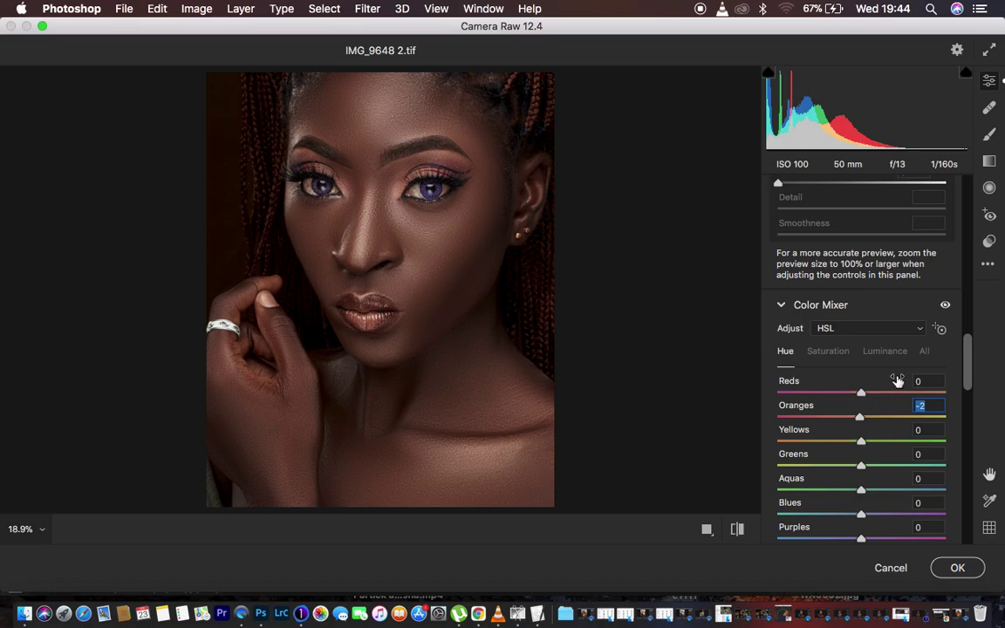
left_click(841, 354)
left_click_drag(860, 418, 858, 421)
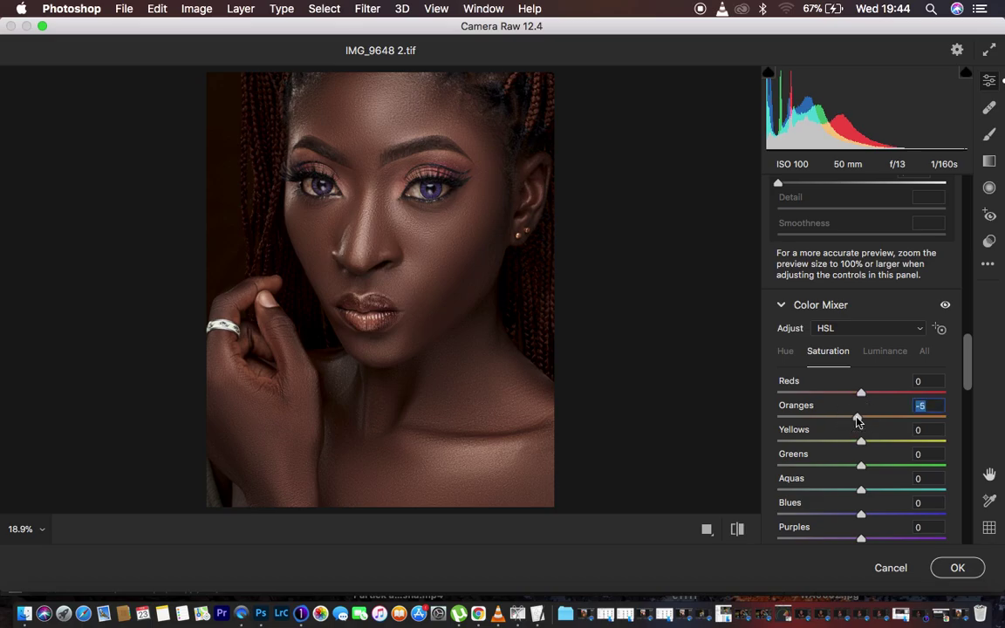
Cycle through the before and after views to compare the color changes, and inspect the eye at 100%.
left_click(737, 528)
left_click(737, 528)
left_click(737, 528)
left_click(737, 528)
left_click(425, 186)
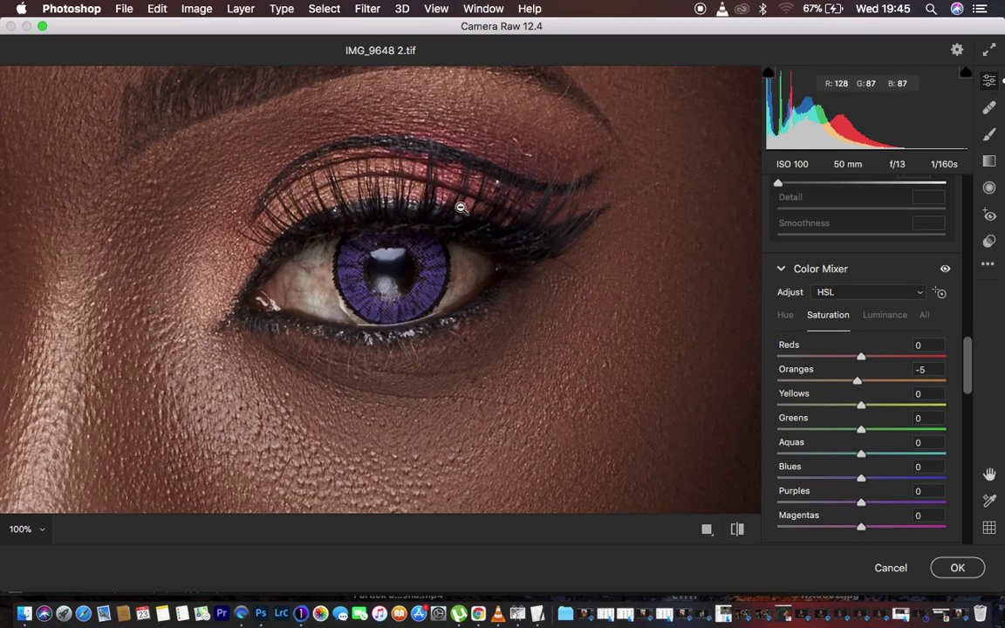
Set up a local adjustment brush with temperature -23, tint +65 and saturation -60.
left_click(989, 133)
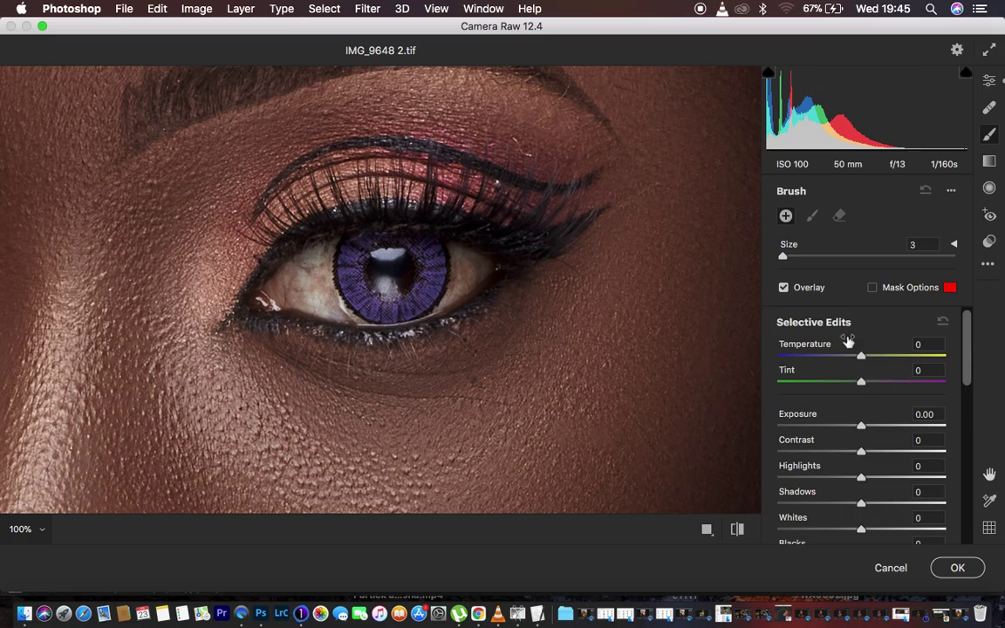
left_click(863, 357)
left_click_drag(862, 357, 842, 355)
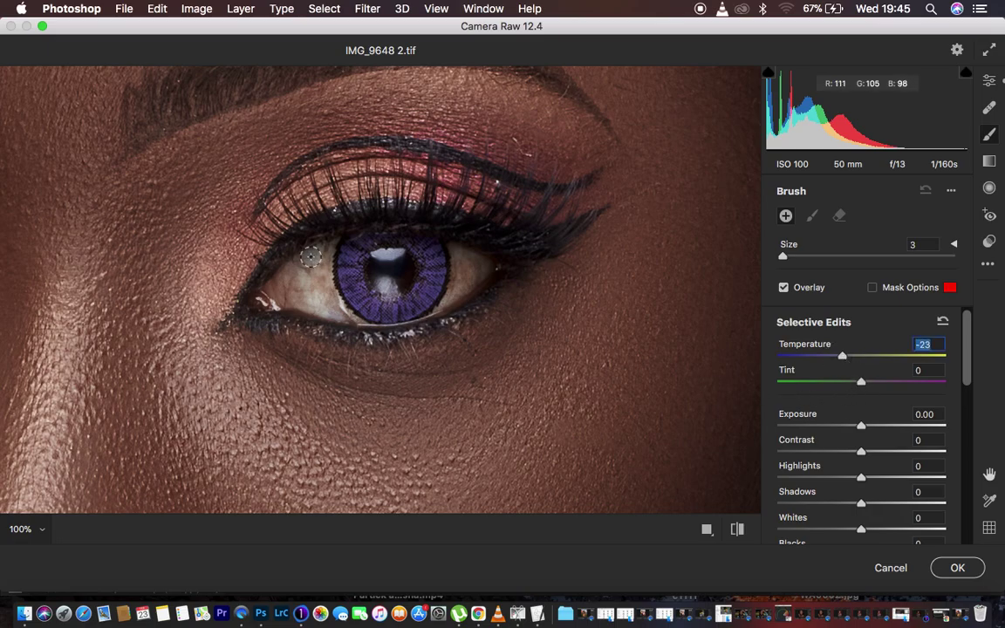
left_click_drag(860, 382, 915, 381)
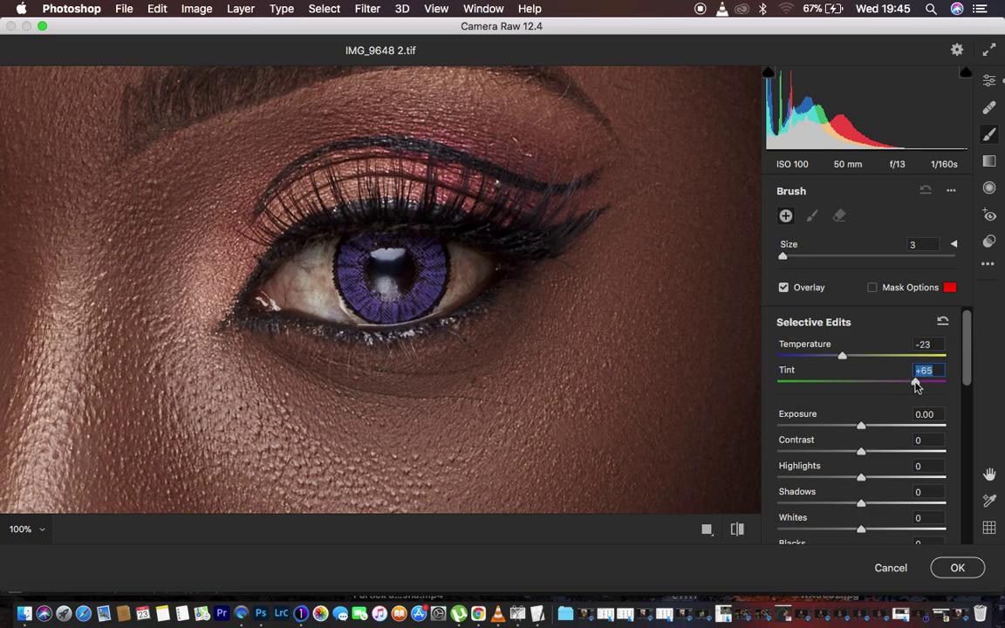
left_click_drag(967, 357, 967, 389)
left_click_drag(860, 395, 865, 397)
left_click_drag(864, 447, 864, 449)
left_click_drag(966, 386, 969, 437)
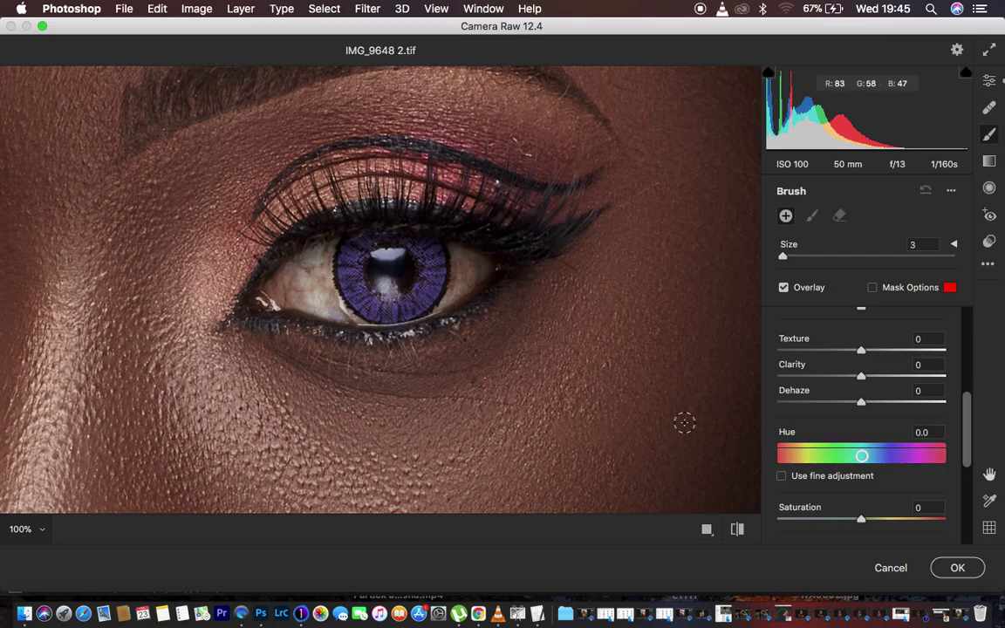
left_click_drag(861, 518, 811, 520)
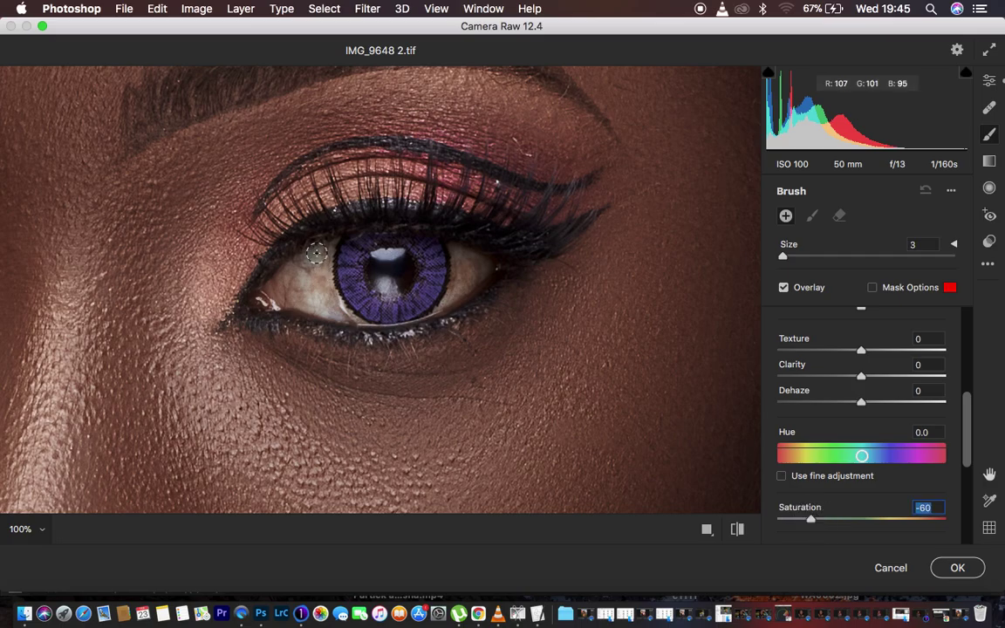
Paint the brush adjustment over the whites of both eyes to remove their warm cast, and leave the brush tool.
mouse_move(316, 257)
left_mouse_down()
mouse_move(319, 287)
mouse_move(317, 266)
mouse_move(303, 271)
mouse_move(321, 300)
mouse_move(330, 304)
mouse_move(306, 258)
mouse_move(336, 310)
mouse_move(350, 313)
mouse_move(322, 290)
mouse_move(320, 265)
mouse_move(303, 260)
mouse_move(291, 283)
mouse_move(317, 295)
left_mouse_up()
mouse_move(323, 262)
left_mouse_down()
mouse_move(341, 301)
mouse_move(326, 283)
left_mouse_up()
mouse_move(455, 250)
left_mouse_down()
mouse_move(460, 267)
mouse_move(477, 263)
mouse_move(446, 296)
mouse_move(459, 259)
mouse_move(449, 285)
mouse_move(456, 272)
mouse_move(411, 245)
left_mouse_up()
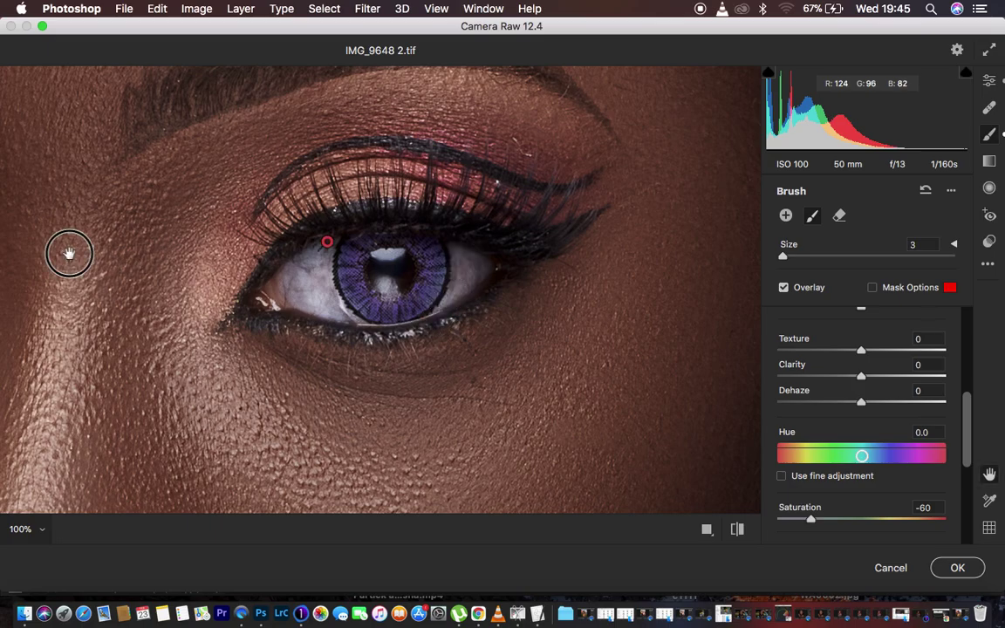
left_click_drag(69, 254, 596, 268)
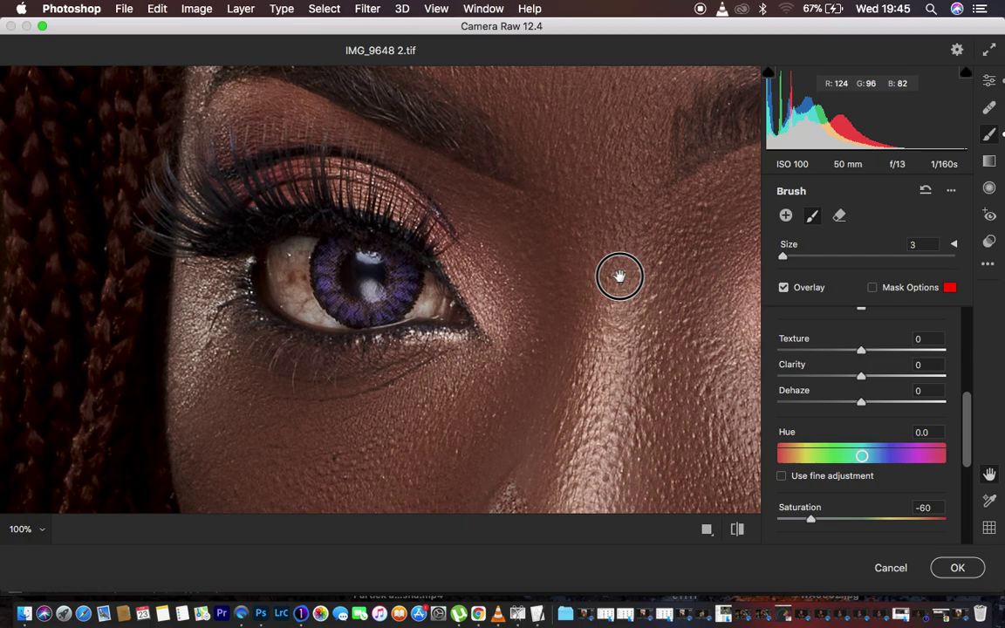
mouse_move(292, 257)
left_mouse_down()
mouse_move(306, 298)
mouse_move(283, 255)
mouse_move(305, 305)
mouse_move(320, 311)
mouse_move(290, 251)
mouse_move(304, 249)
mouse_move(304, 304)
mouse_move(337, 307)
left_mouse_up()
mouse_move(421, 305)
left_mouse_down()
mouse_move(419, 287)
mouse_move(391, 318)
left_mouse_up()
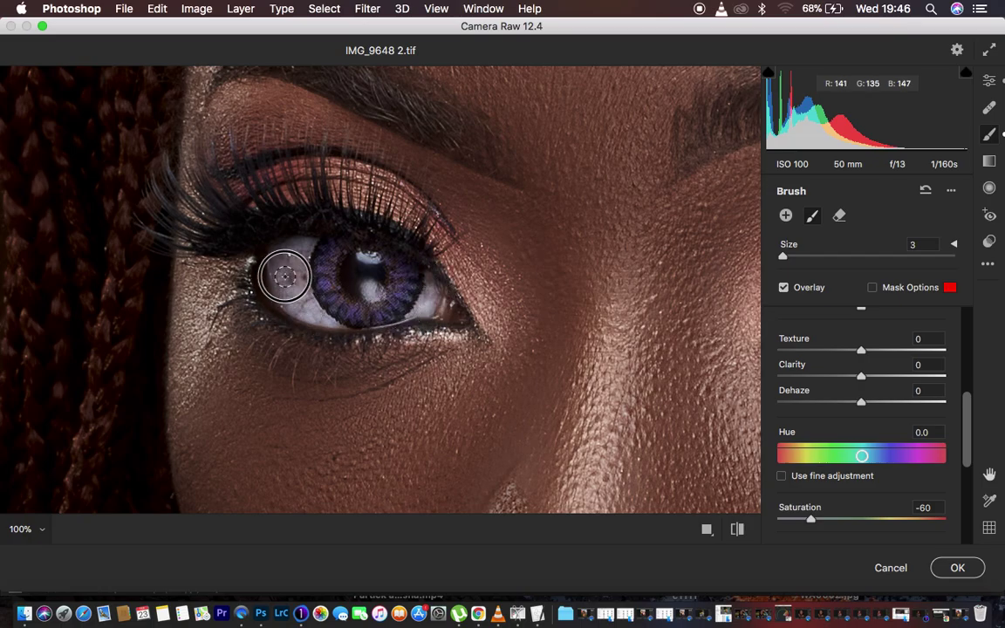
left_click(297, 256, "alt")
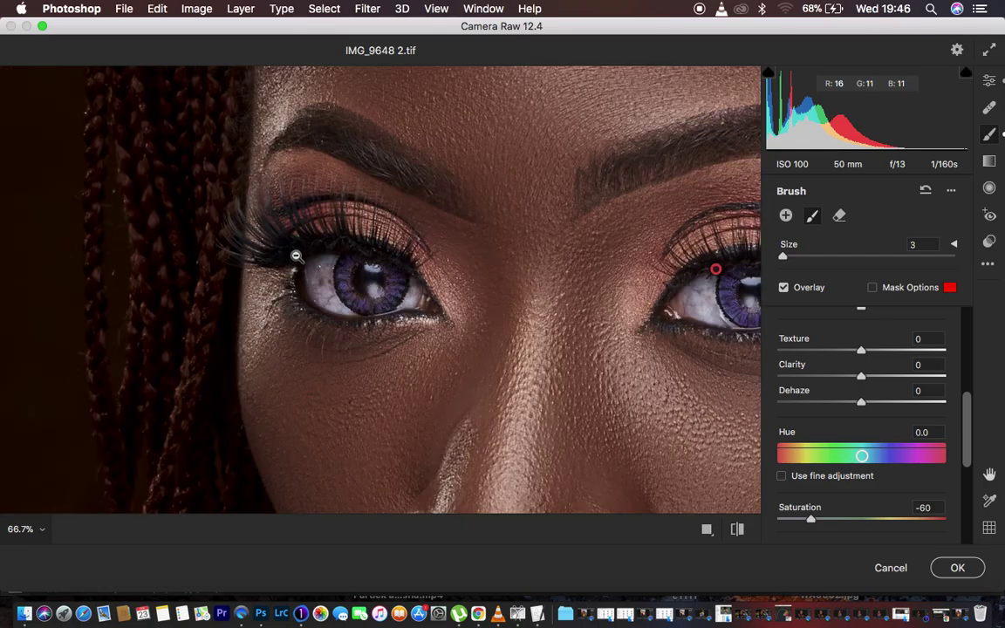
left_click(297, 256, "alt")
left_click(296, 256, "alt")
left_click(297, 256, "alt")
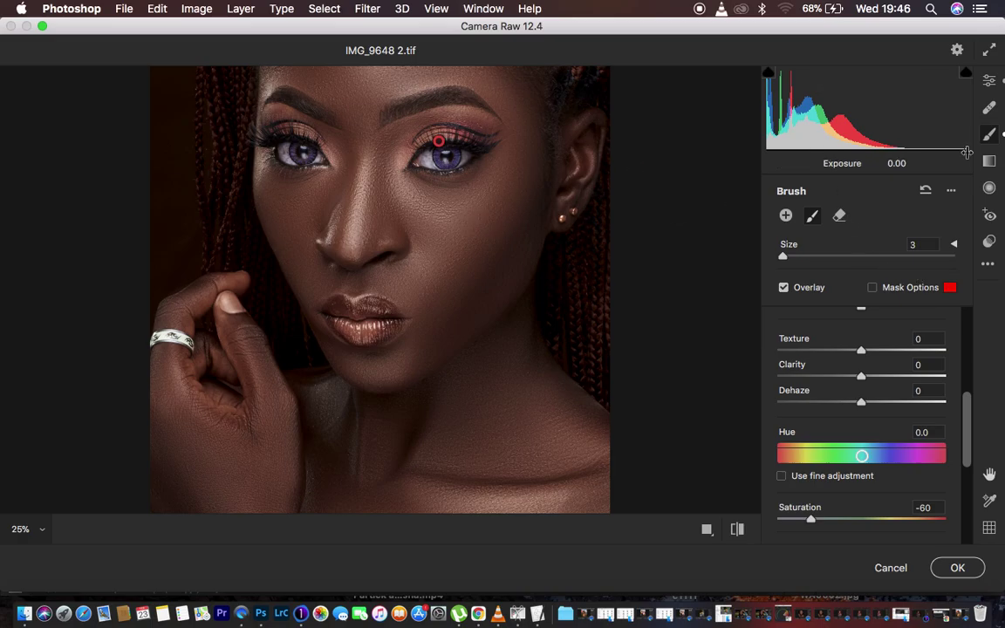
key("k")
Try cooling the whole image with a temperature of -21, and reset the temperature to its default.
scroll(894, 290, "up", 10)
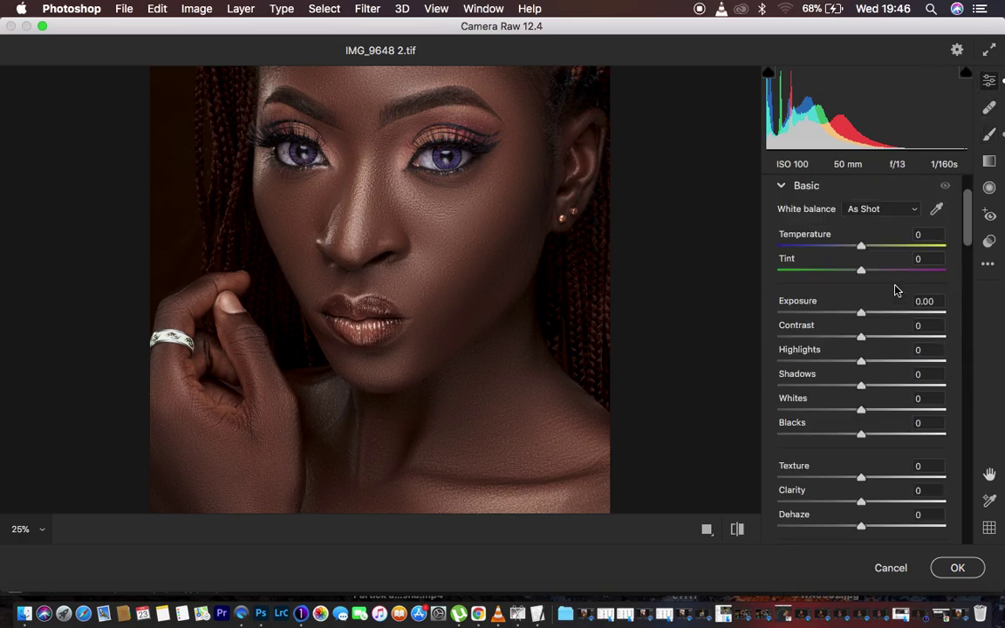
left_click_drag(862, 314, 847, 314)
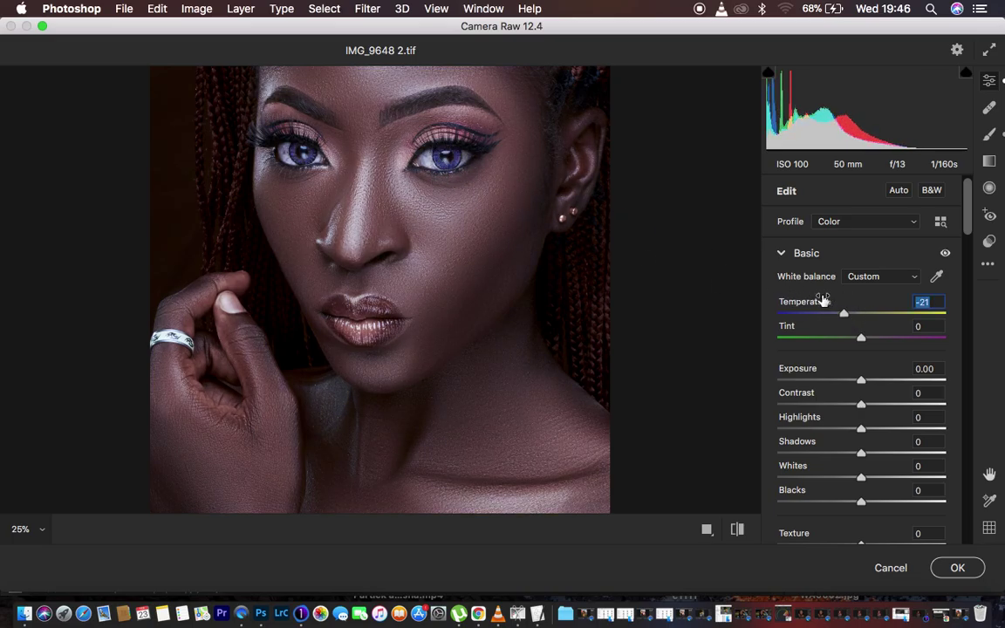
double_click(845, 315)
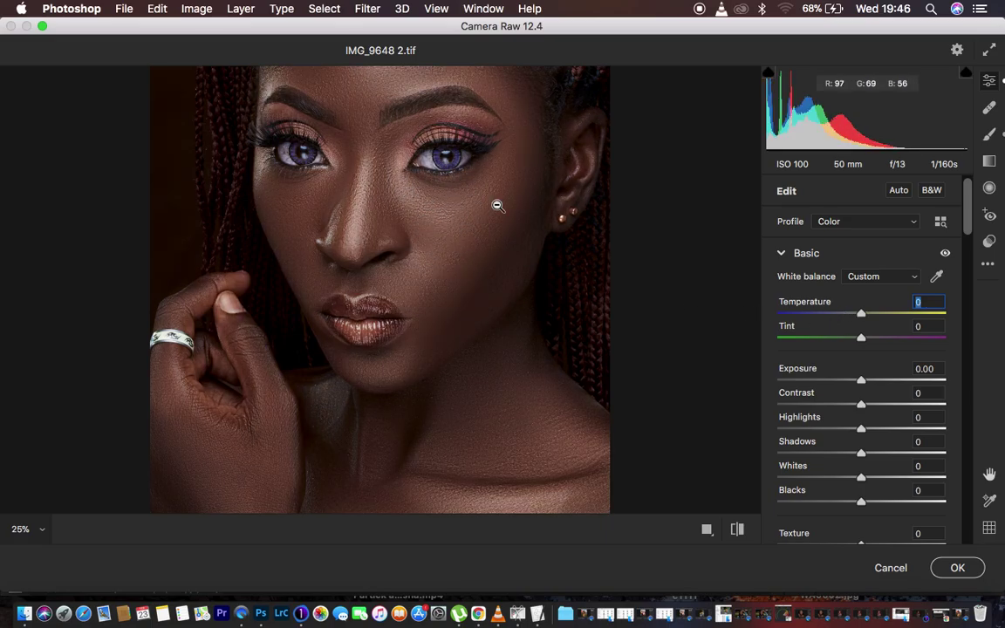
Apply the Camera Raw adjustments to the merged layer and view the portrait at 25%.
left_click(957, 567)
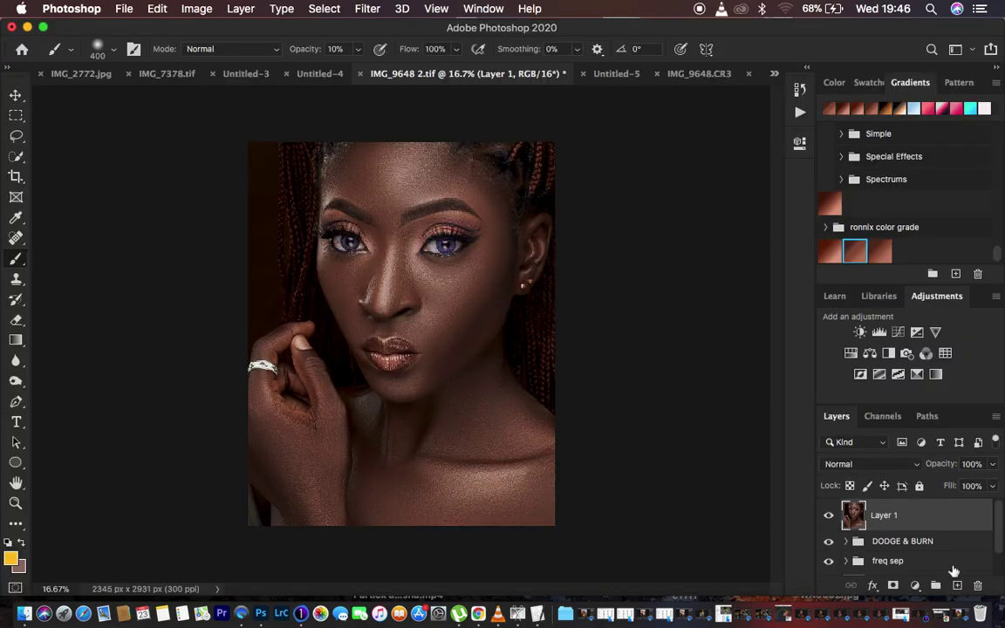
key("super+plus")
key("super+minus")
key("super+plus")
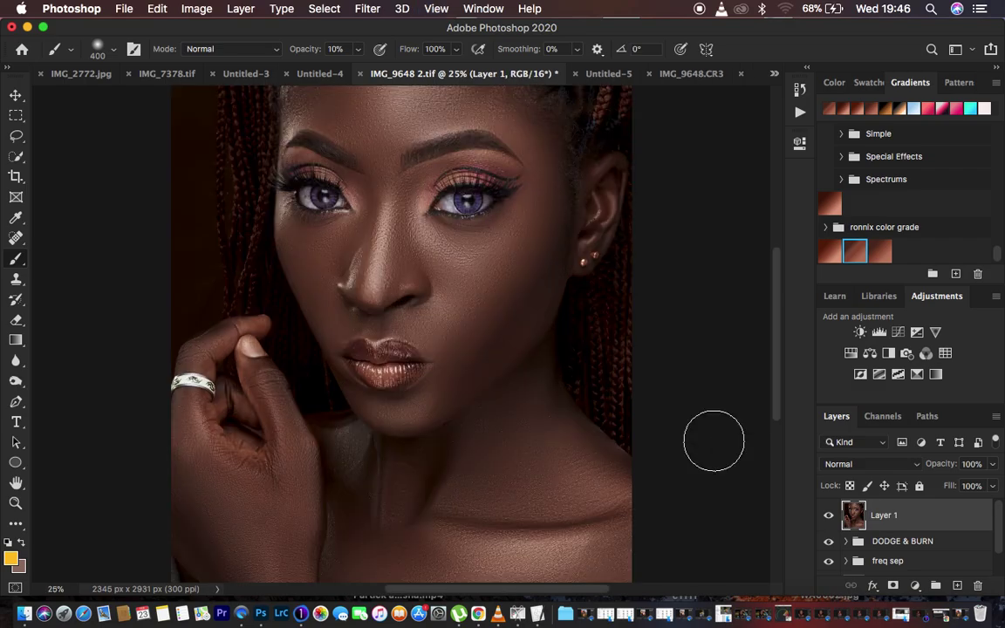
Add a Black & White adjustment layer above the merged layer with Multiply blending and 6% opacity.
left_click(914, 585)
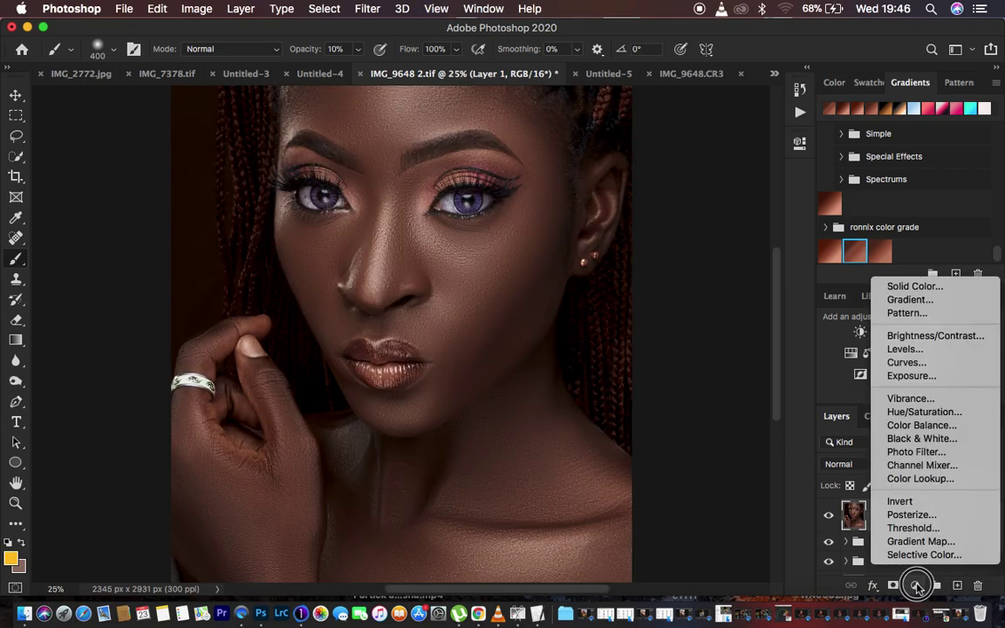
left_click(919, 440)
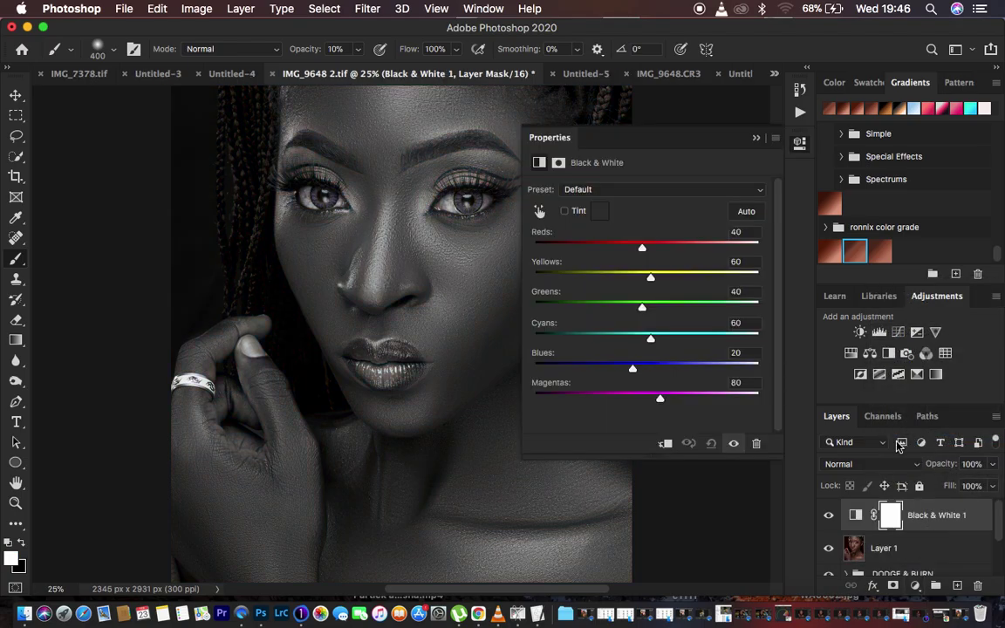
left_click(875, 462)
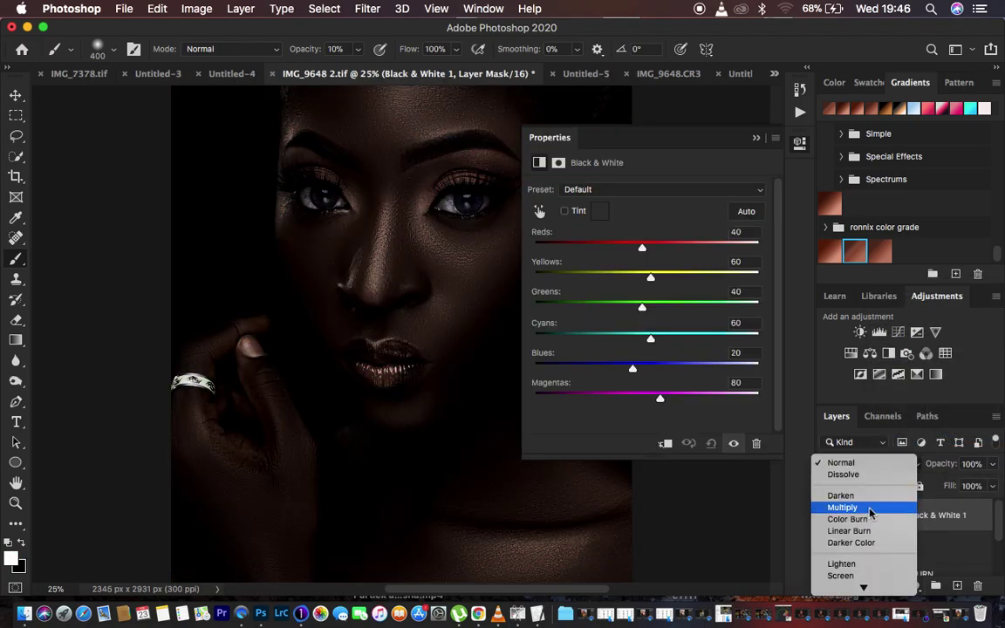
left_click(843, 491)
left_click(756, 138)
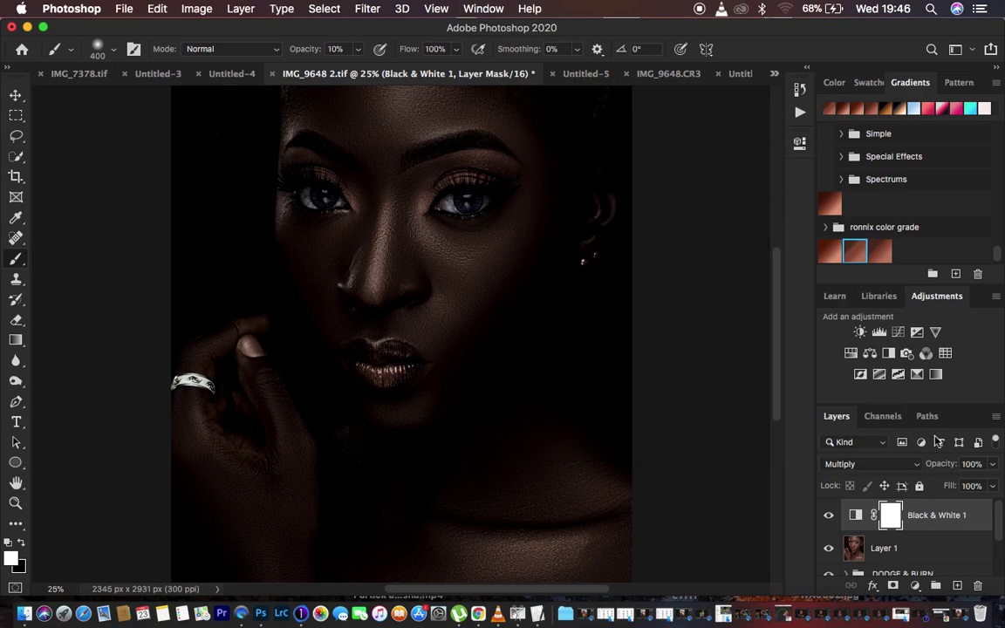
left_click_drag(944, 470, 871, 469)
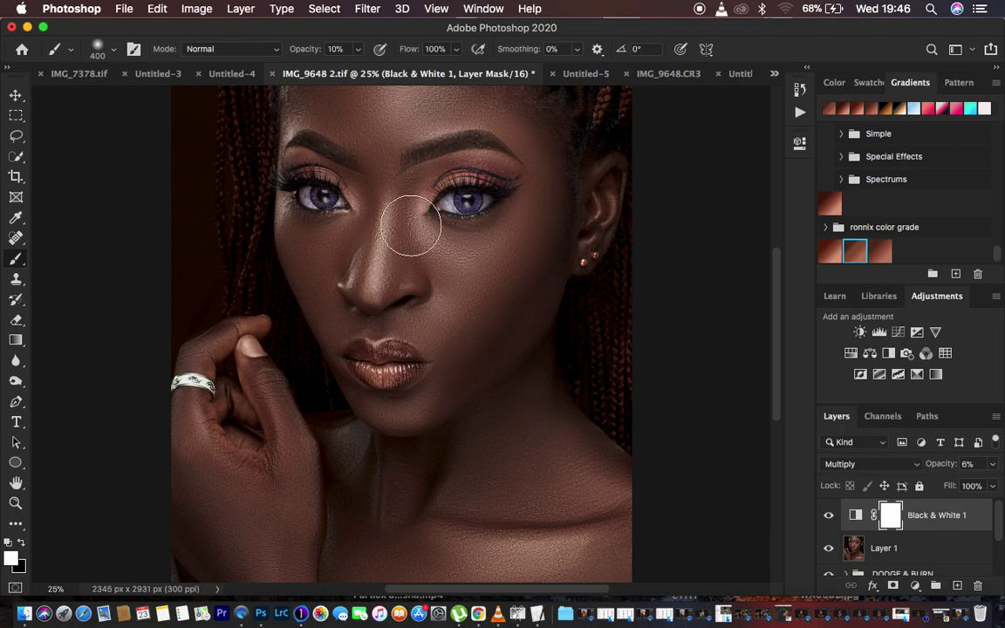
Add a second Black & White adjustment layer in Normal blending mode with 3% opacity.
left_click(915, 585)
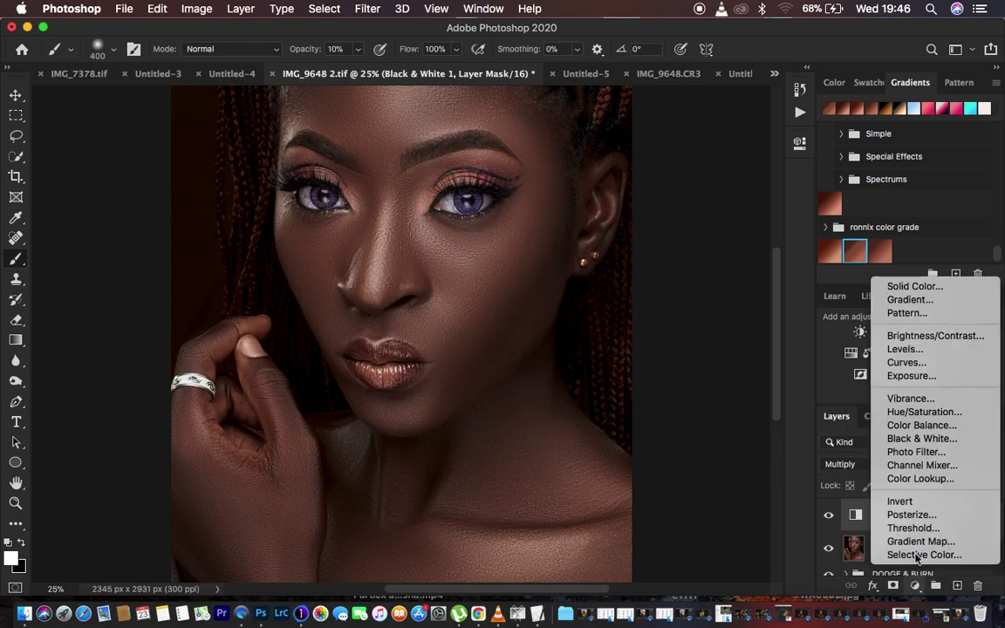
left_click(919, 439)
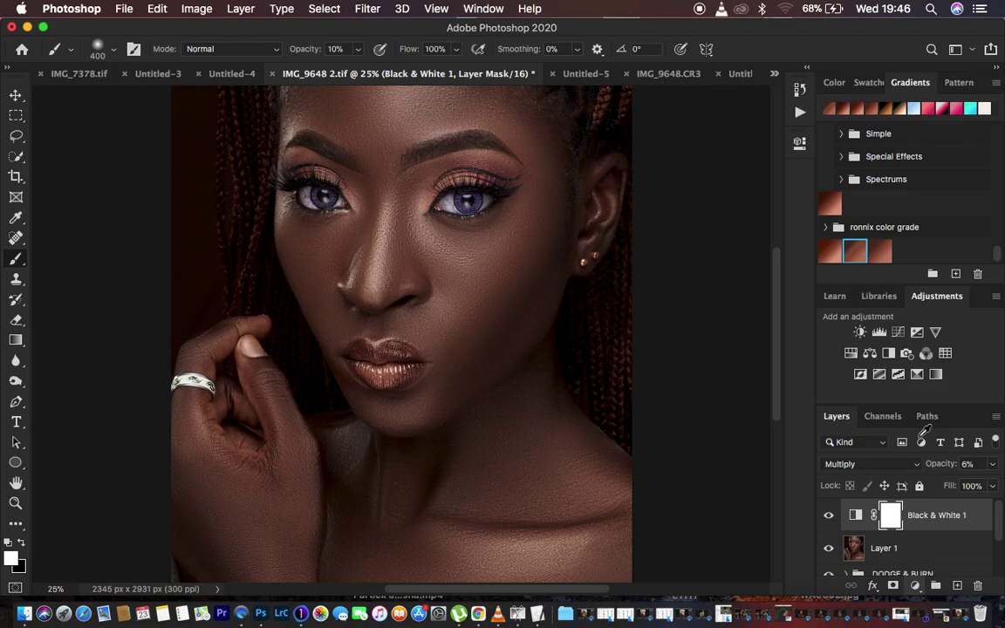
left_click_drag(942, 470, 851, 470)
left_click(756, 140)
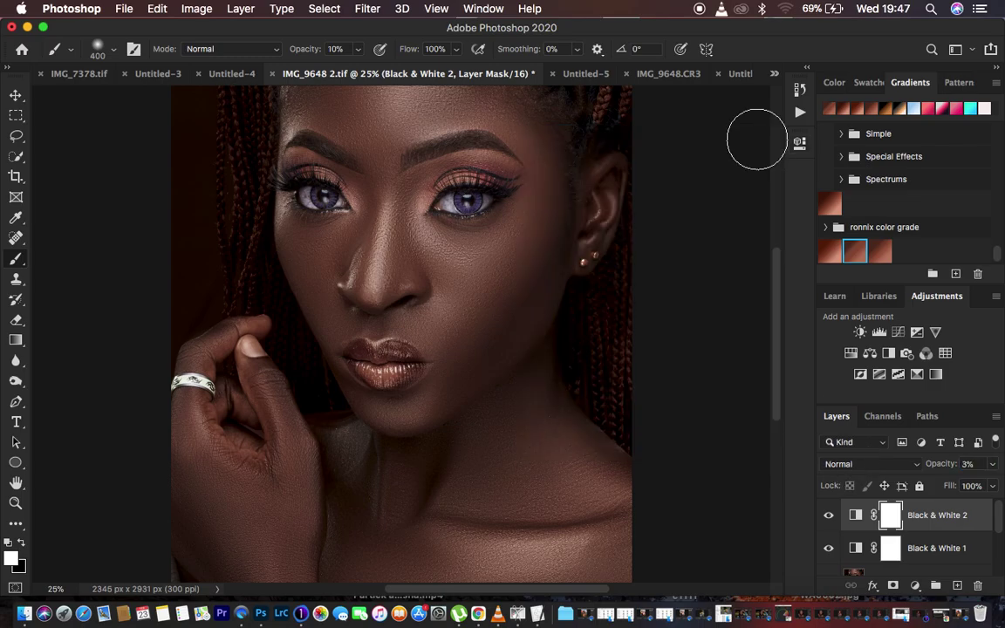
Add a Selective Color adjustment layer and, for the Blacks, set Black to +2% and slightly reduce Yellow.
key("super+minus")
key("super+plus")
left_click(914, 587)
left_click(757, 439)
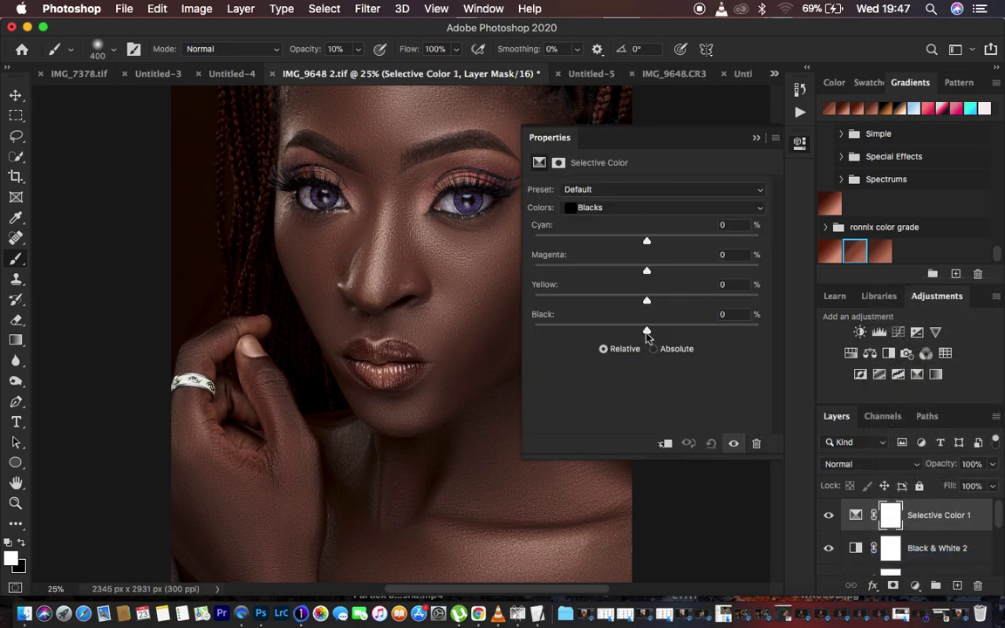
left_click_drag(646, 333, 643, 302)
left_click_drag(645, 304, 638, 305)
key("super+minus")
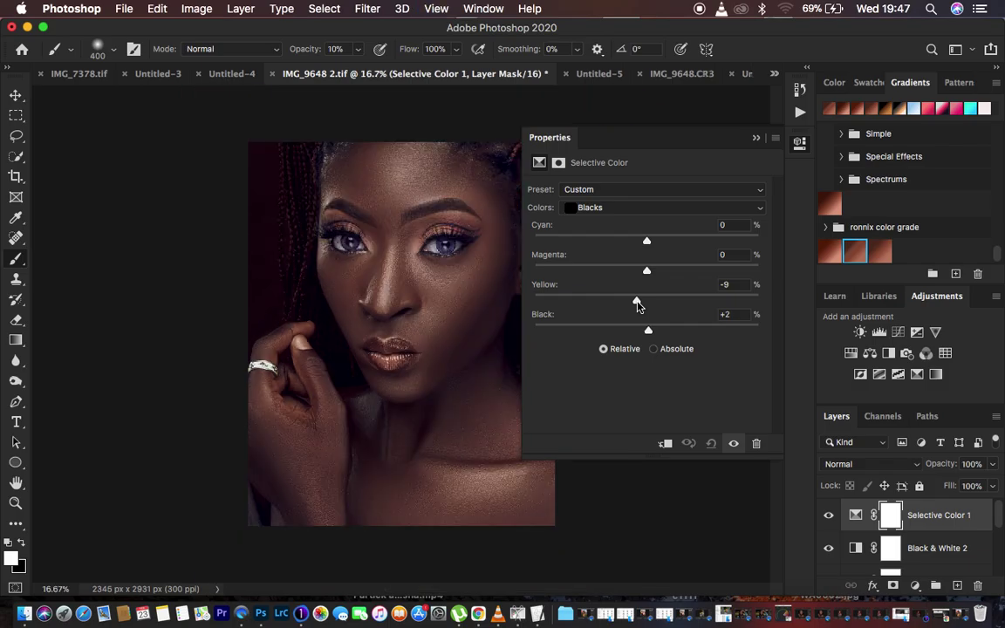
left_click(637, 302)
left_click_drag(638, 304, 642, 303)
left_click(756, 139)
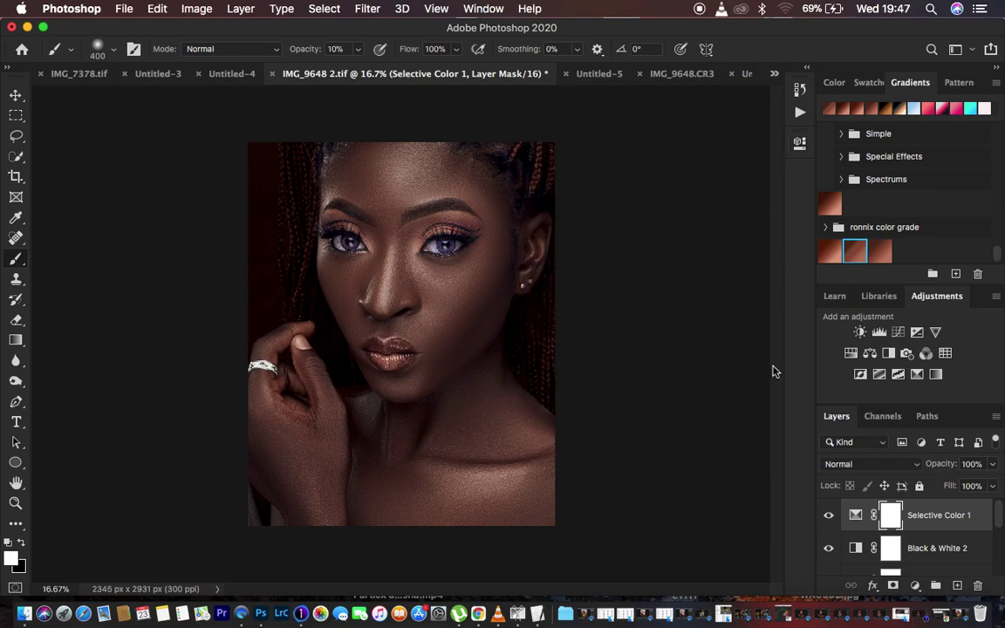
Compare the portrait with and without the Selective Color layer, and check the overall result at different magnifications.
left_click(828, 516)
left_click(828, 516)
left_click(827, 515)
left_click(828, 516)
key("super+minus")
key("super+plus")
key("super+plus")
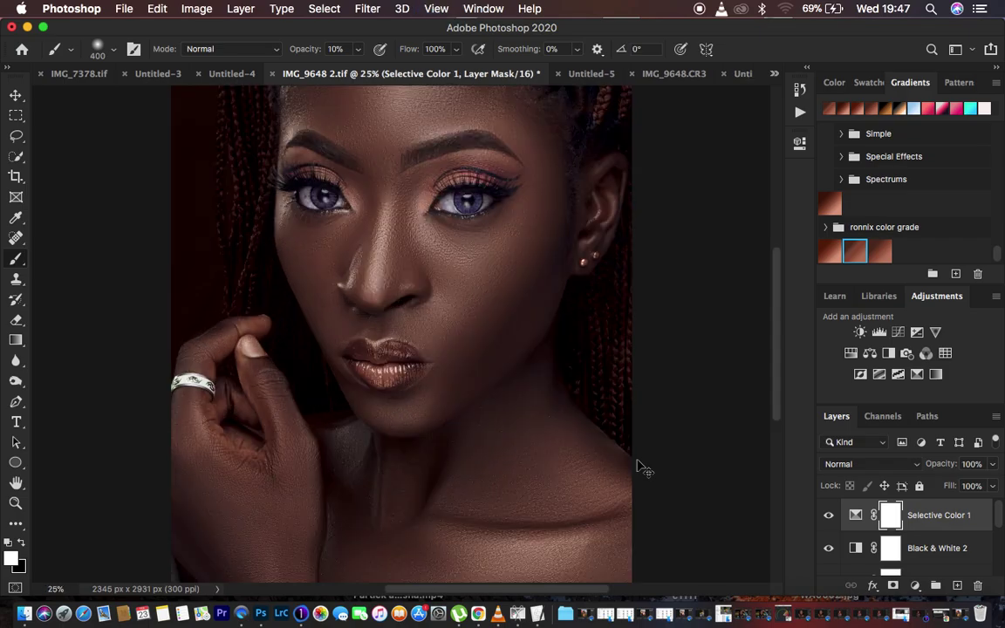
key("super+minus")
key("super+plus")
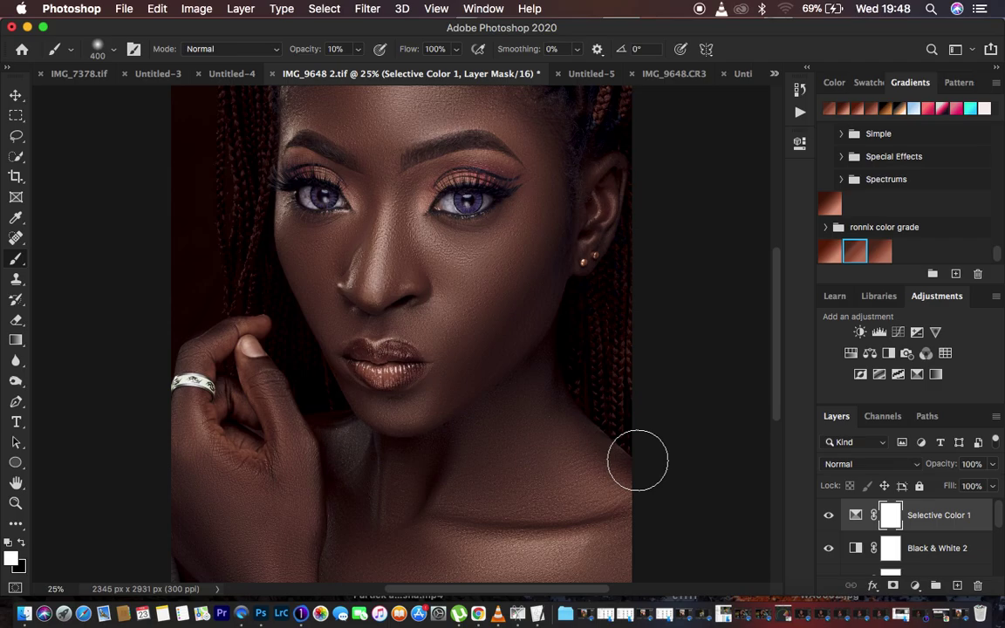
Export the portrait to the Desktop as fgfhxfgxsfxg.jpg in JPG format at 100% quality, with Bicubic Sharper resampling.
left_click(131, 9)
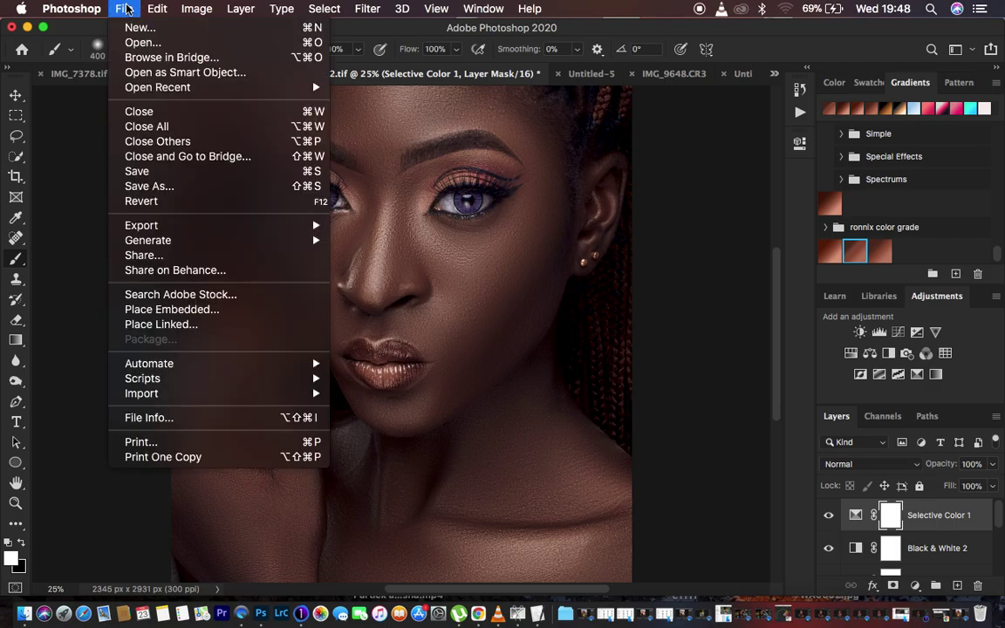
mouse_move(187, 226)
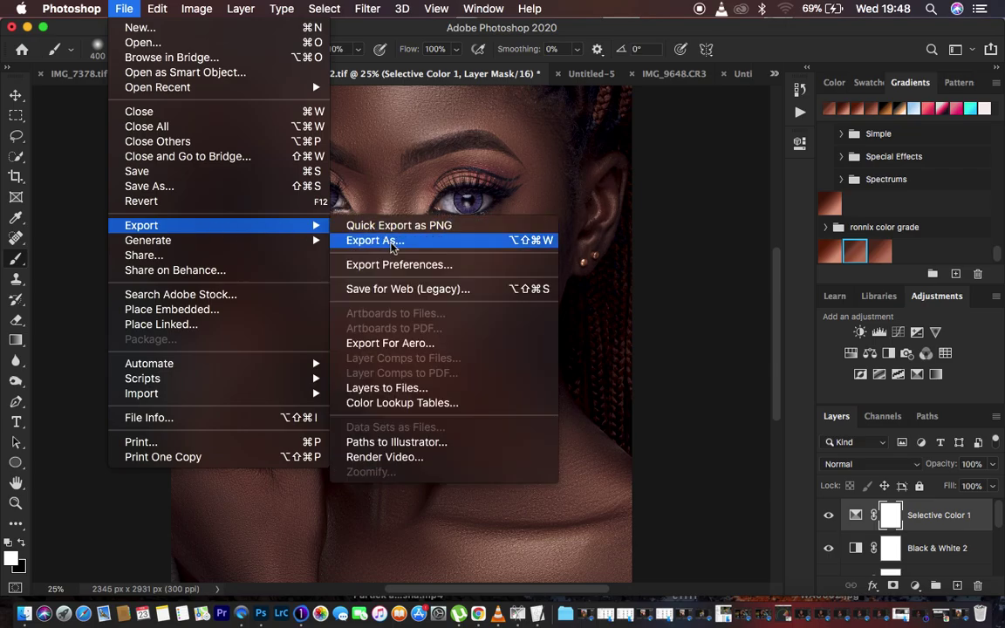
left_click(392, 246)
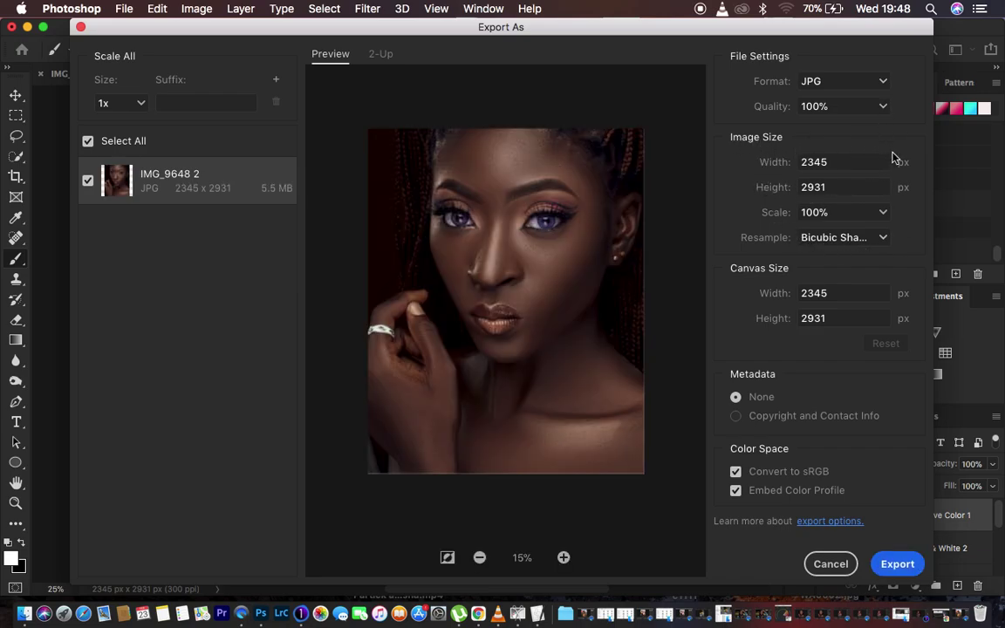
left_click(881, 238)
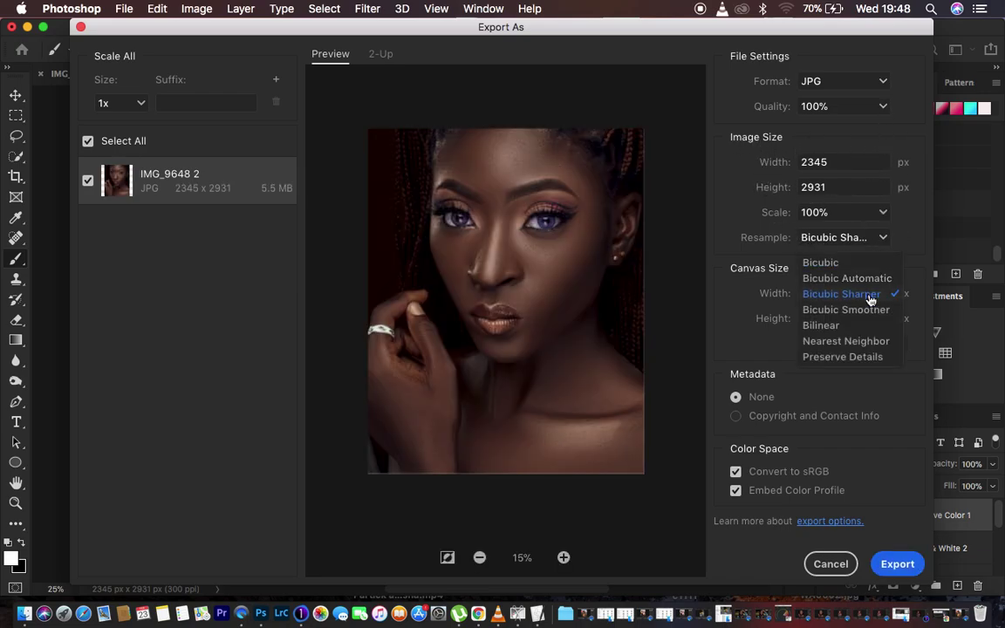
left_click(868, 291)
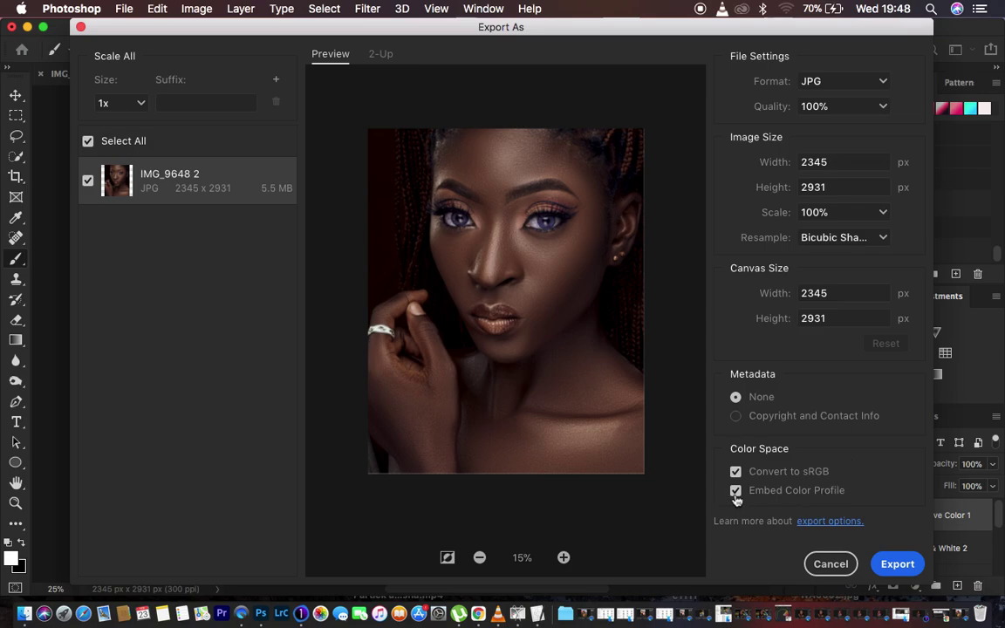
left_click(895, 563)
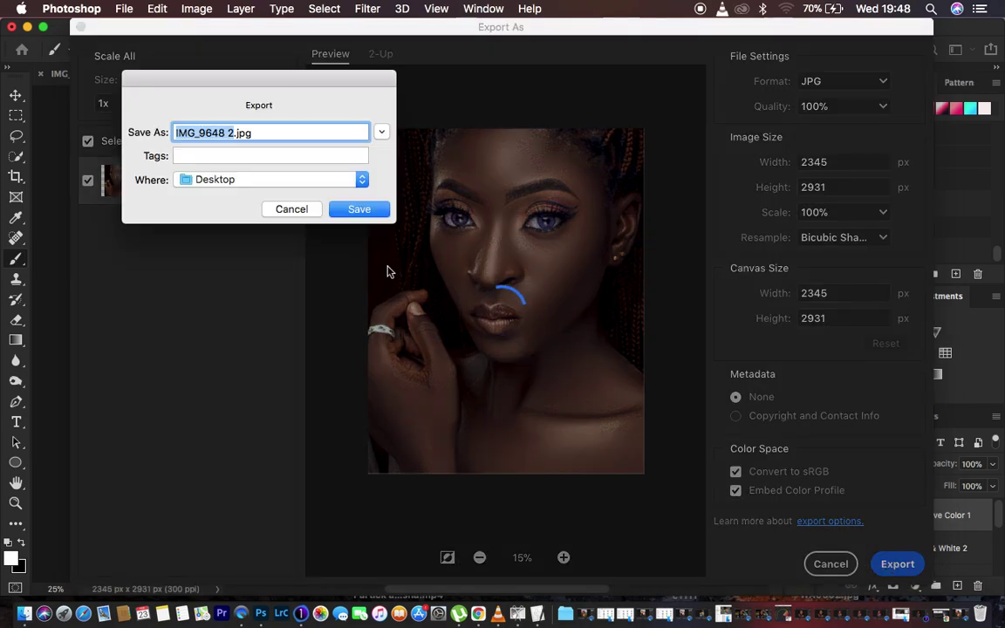
type("fgthxfgxsfxg")
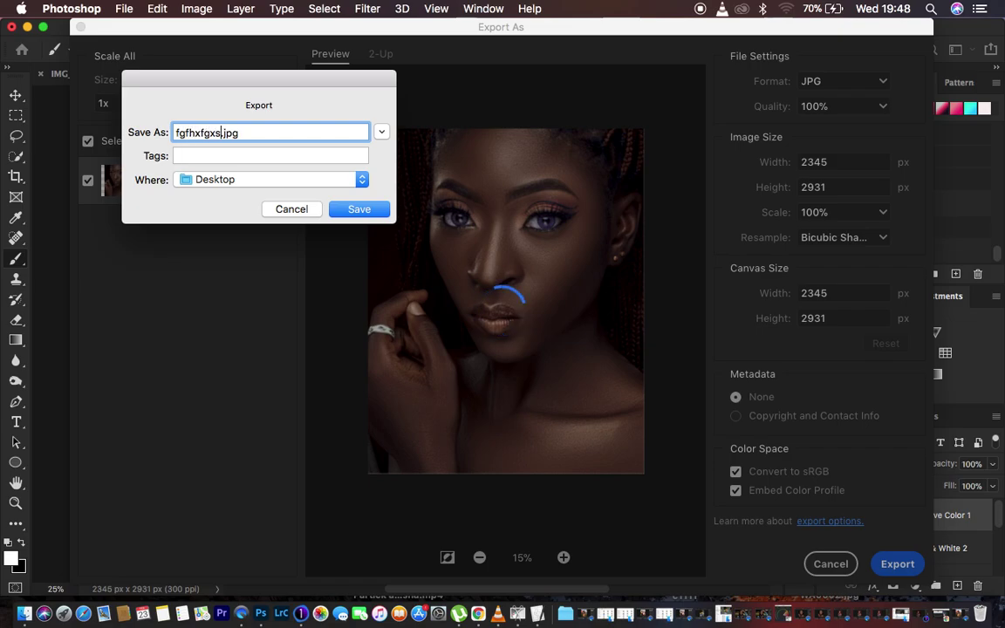
left_click(353, 209)
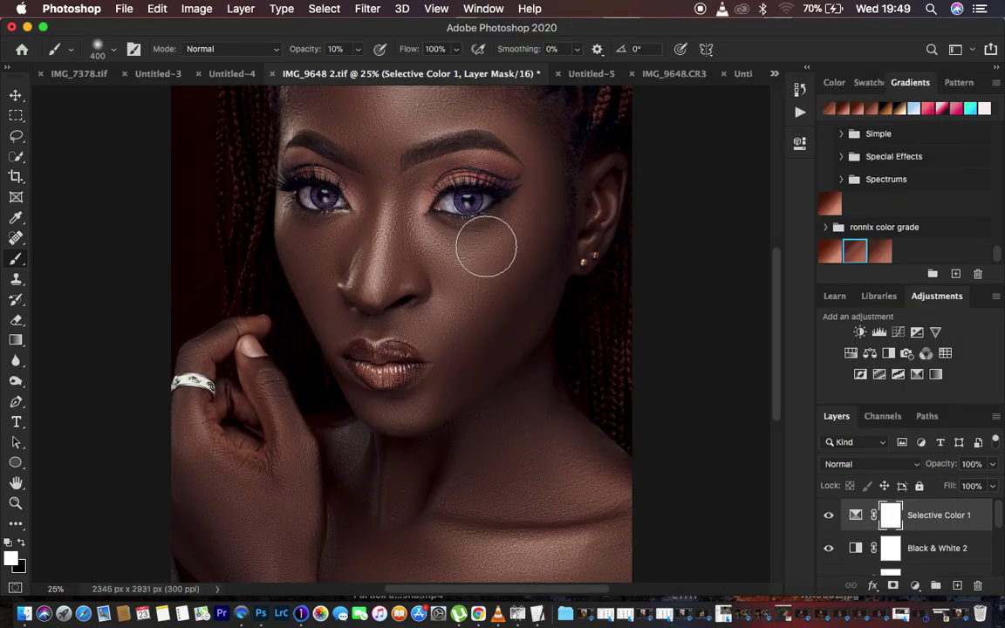
key("super+minus")
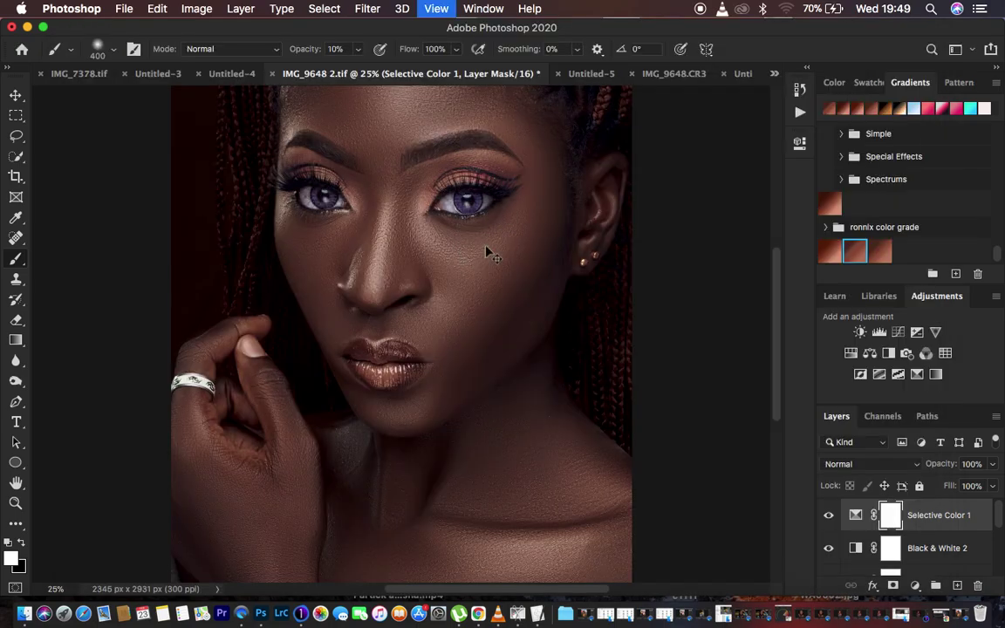